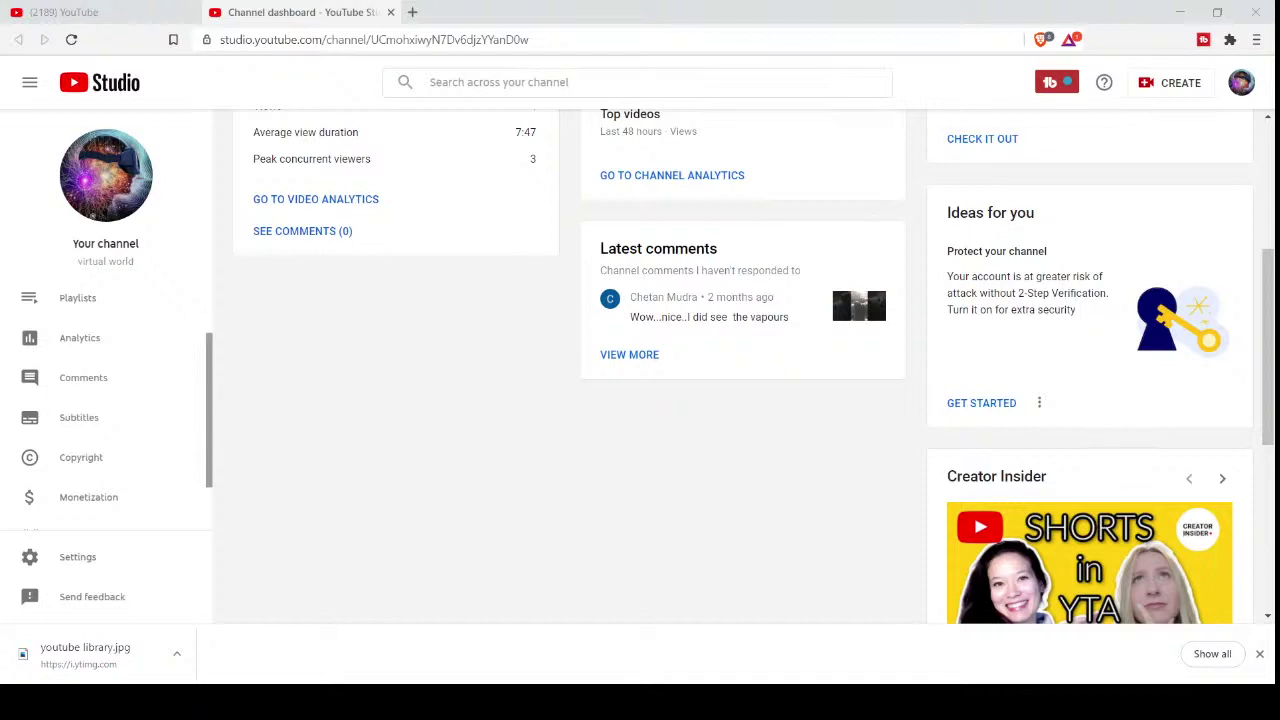
Step: Switch to the YouTube home page tab and dismiss its account menu
left_click(171, 20)
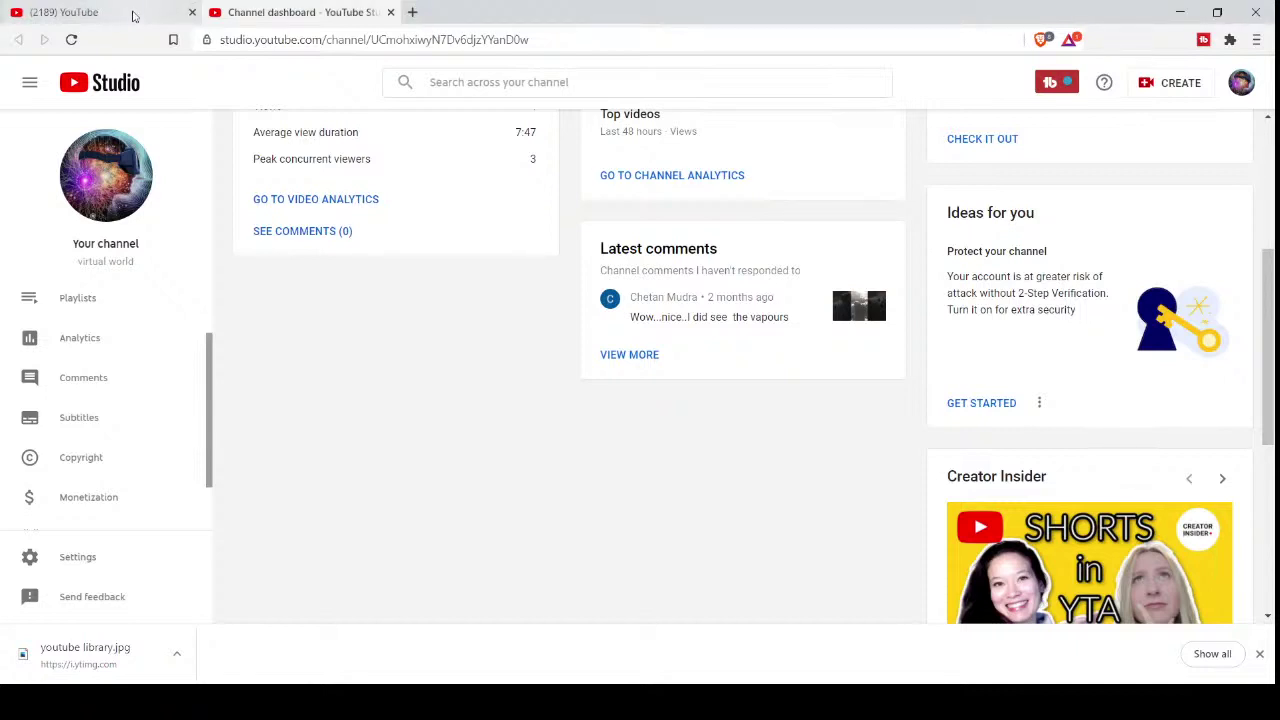
left_click(133, 15)
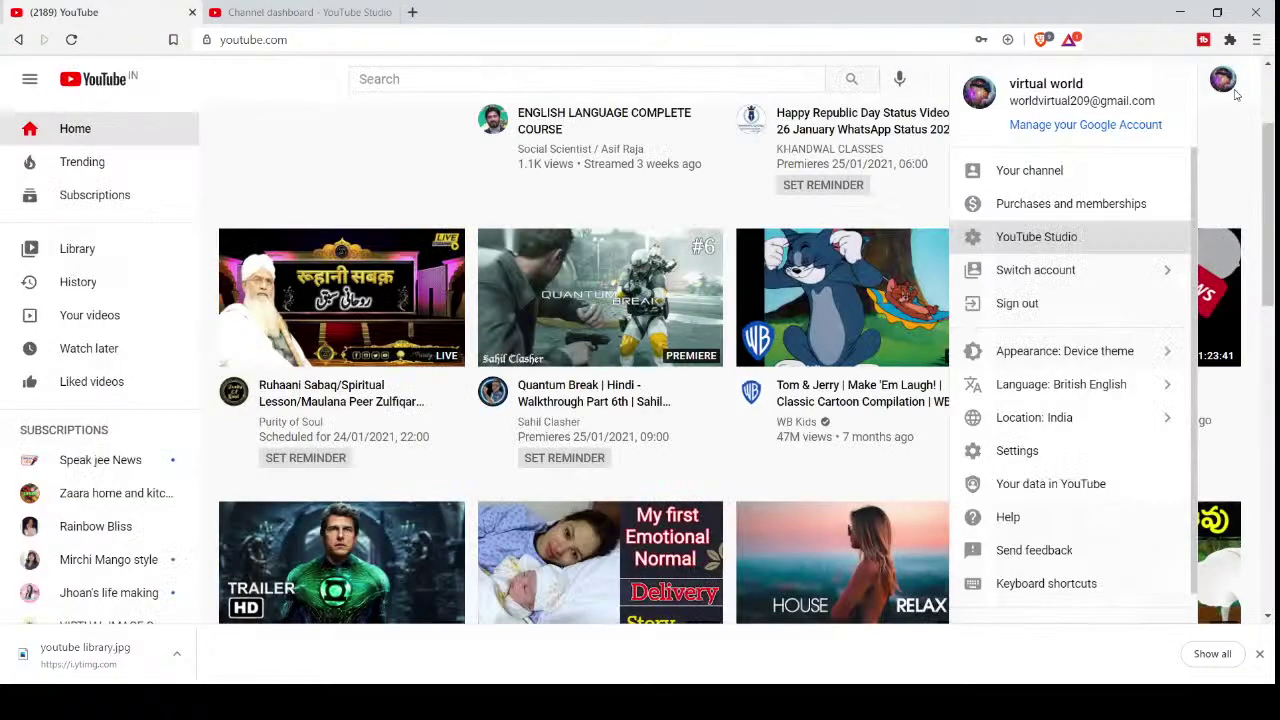
left_click(1235, 94)
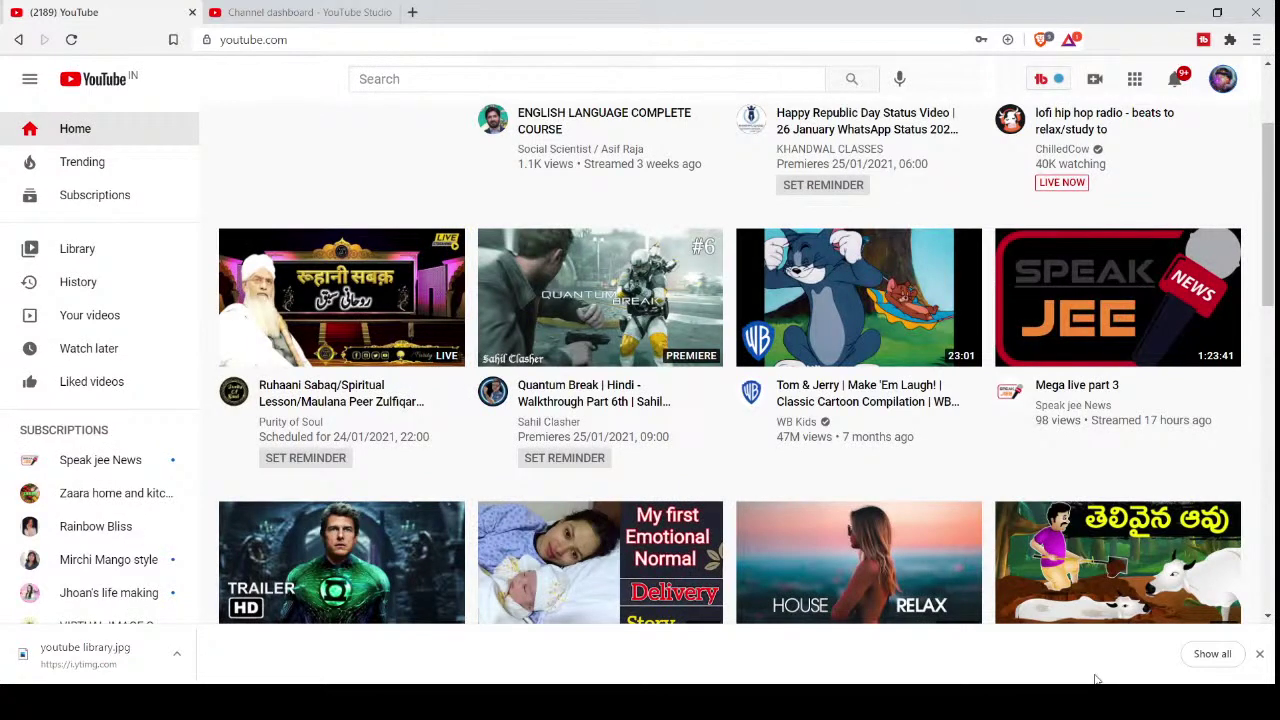
Step: Clear the browser's entire download list, and close both the Downloads page and the open YouTube Studio dashboard
left_click(1212, 653)
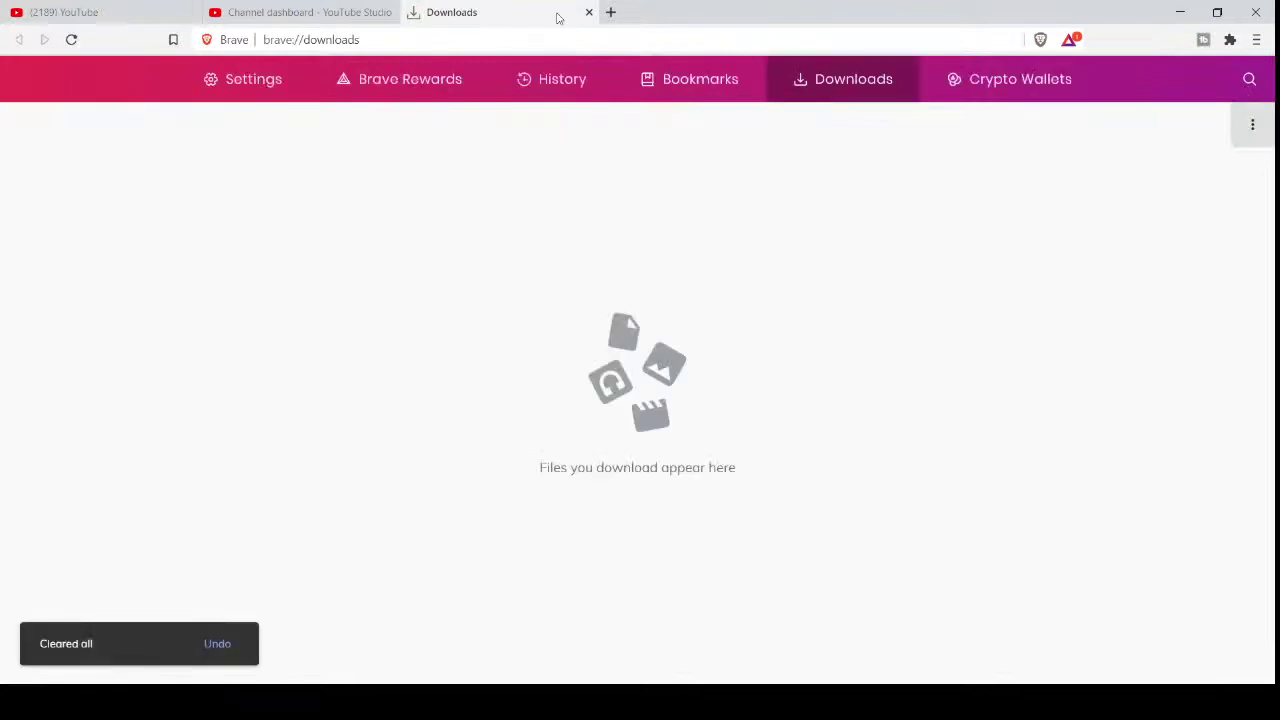
left_click(589, 12)
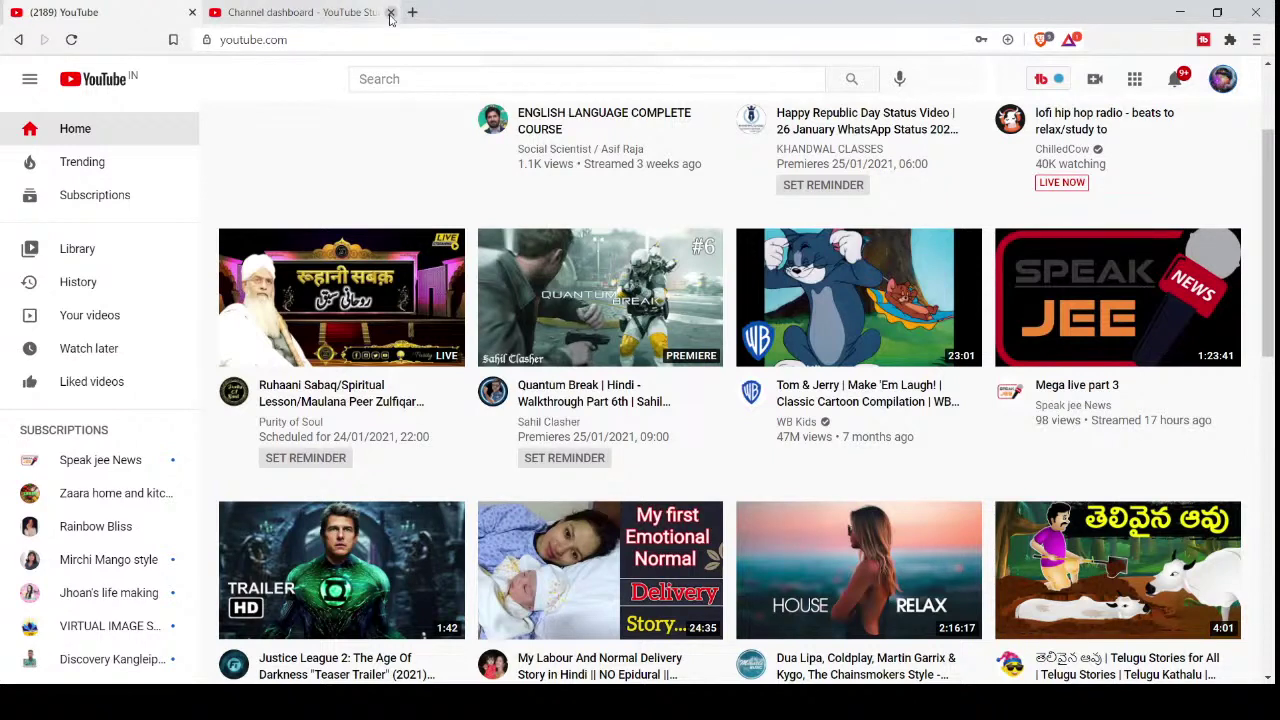
left_click(391, 13)
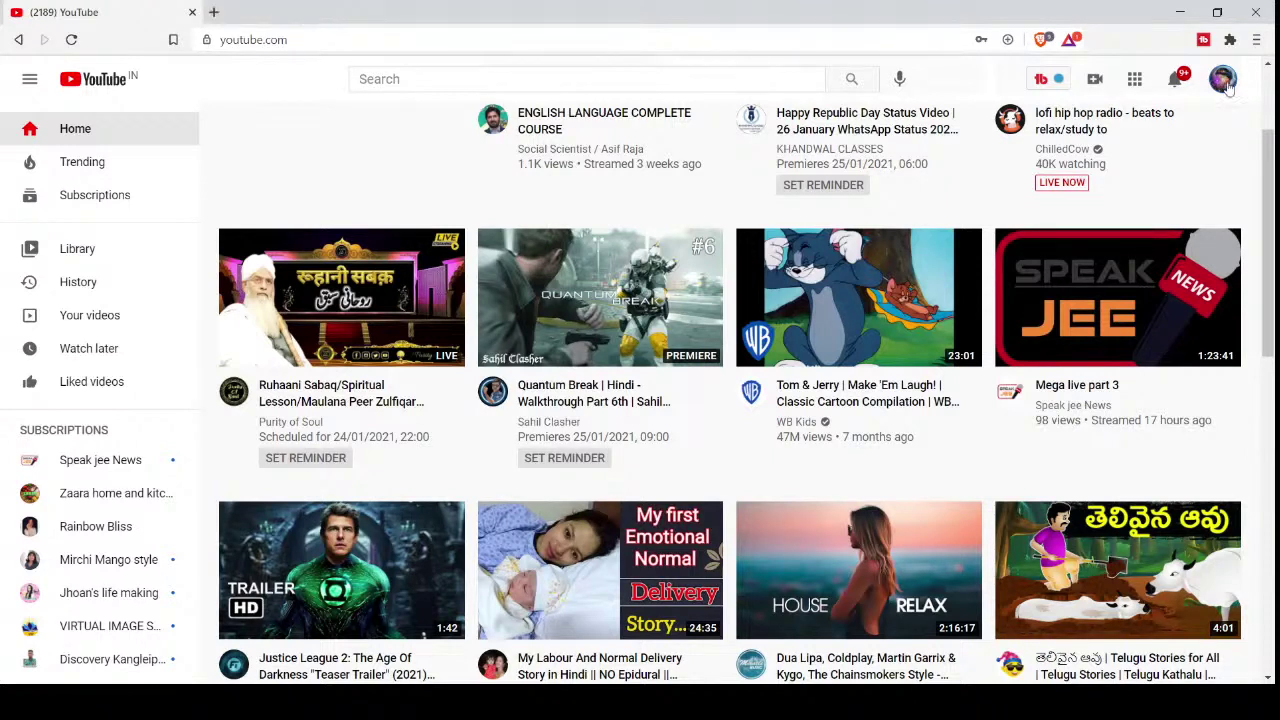
Step: Open YouTube Studio for the signed-in channel from the YouTube home page
left_click(1222, 80)
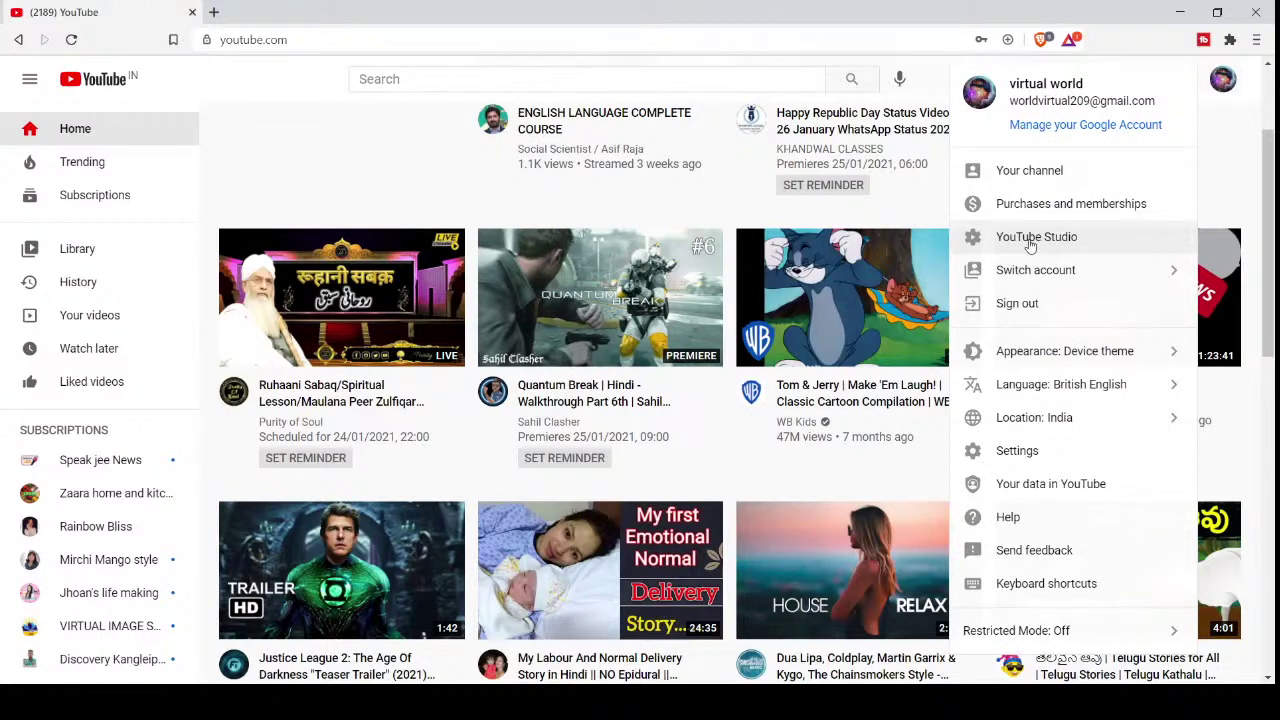
left_click(1199, 91)
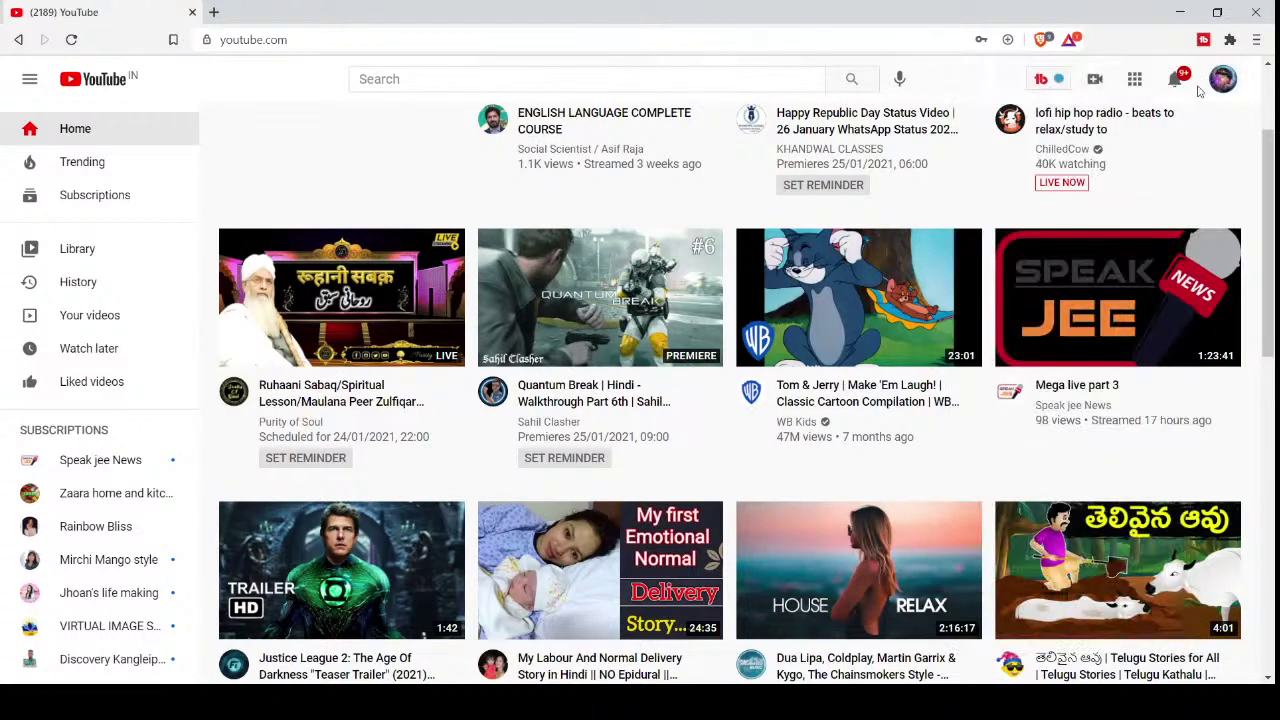
left_click(1223, 80)
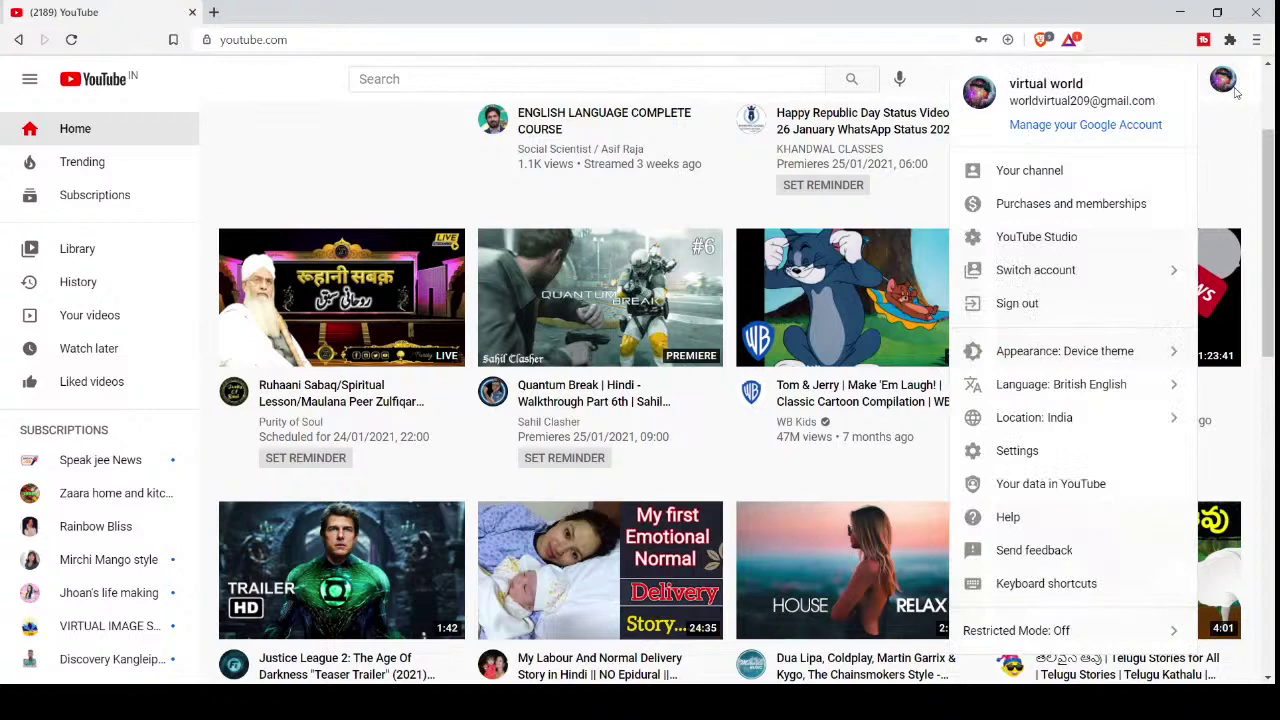
left_click(1047, 240)
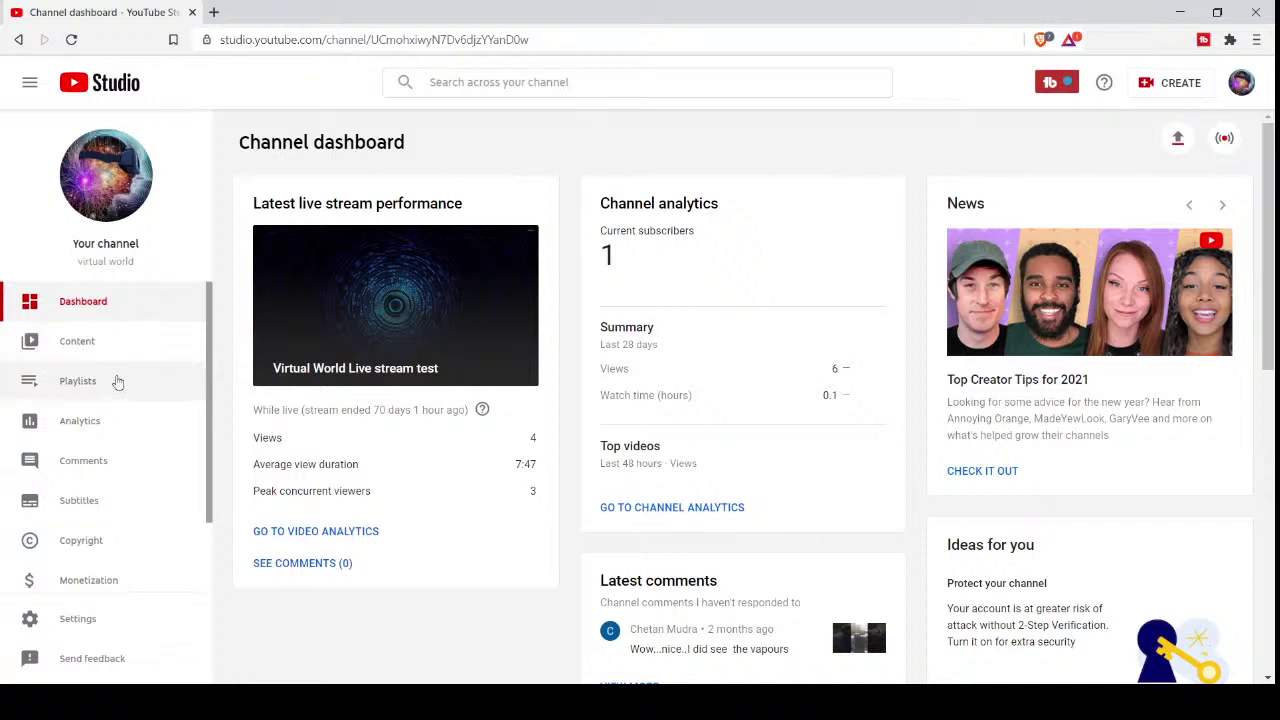
Step: Open the channel's Audio library in YouTube Studio
scroll(117, 381, "down", 2)
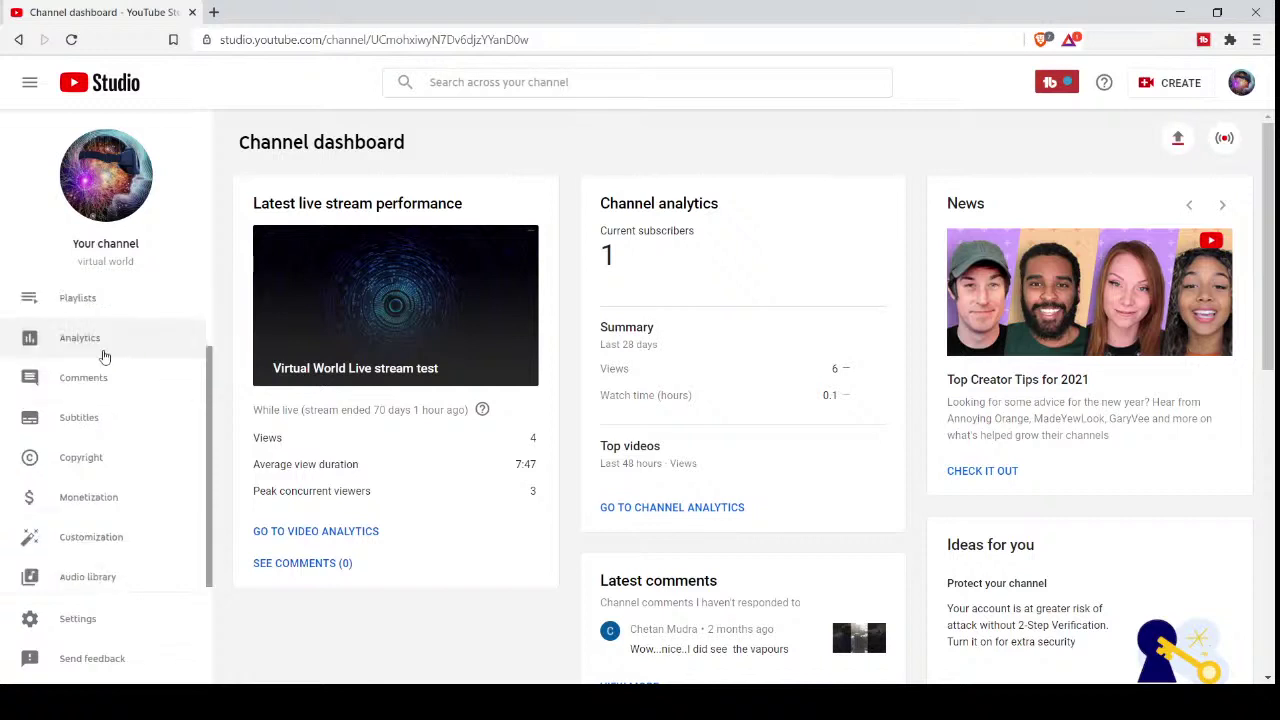
scroll(110, 365, "up", 2)
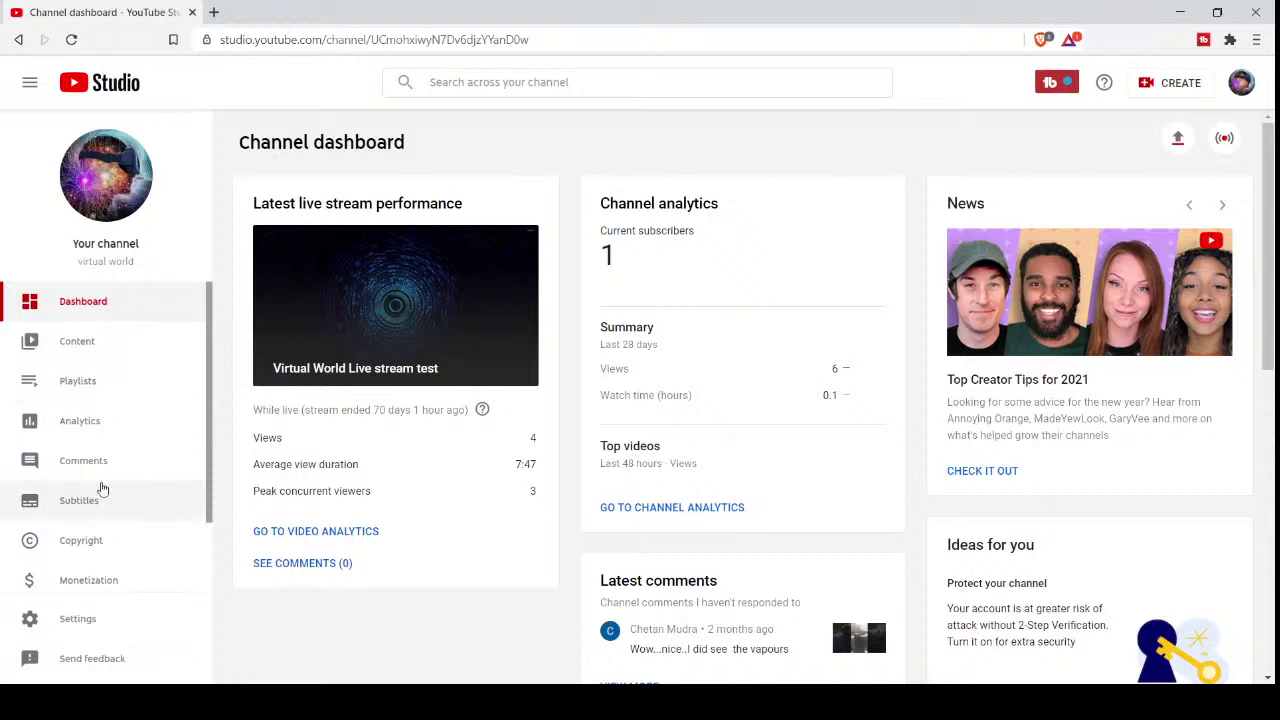
scroll(101, 488, "down", 1)
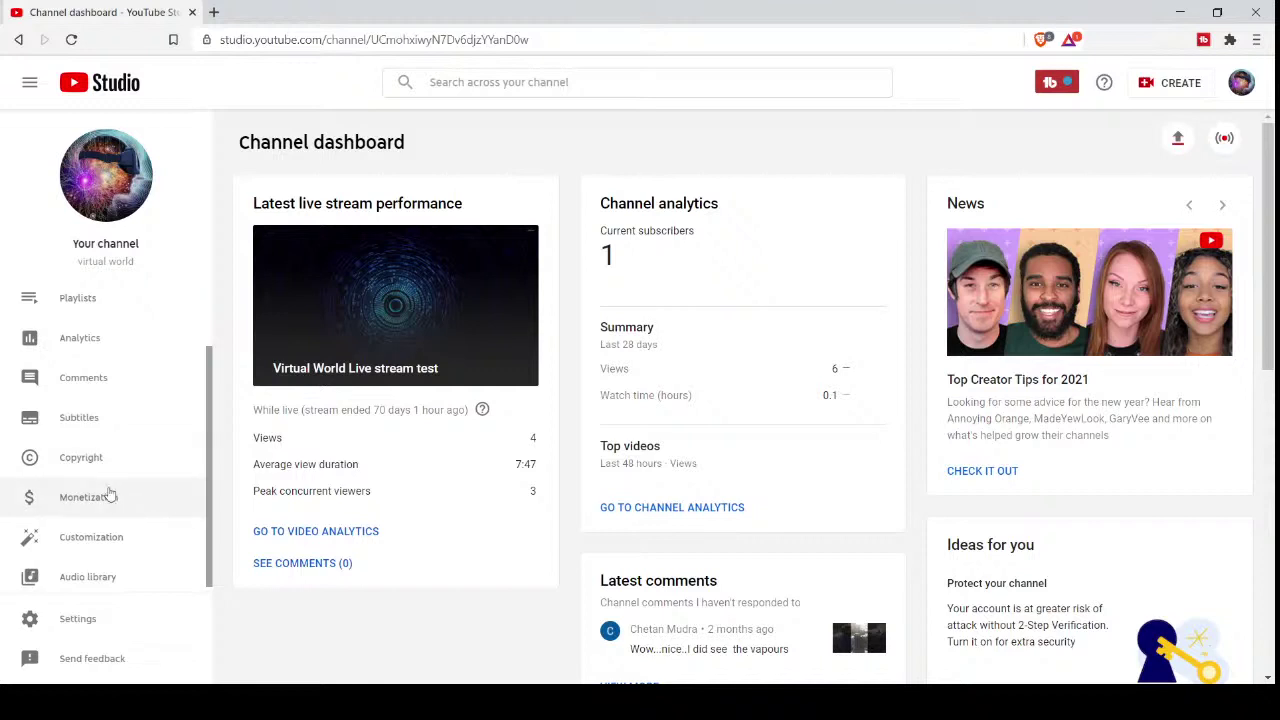
scroll(114, 520, "down", 1)
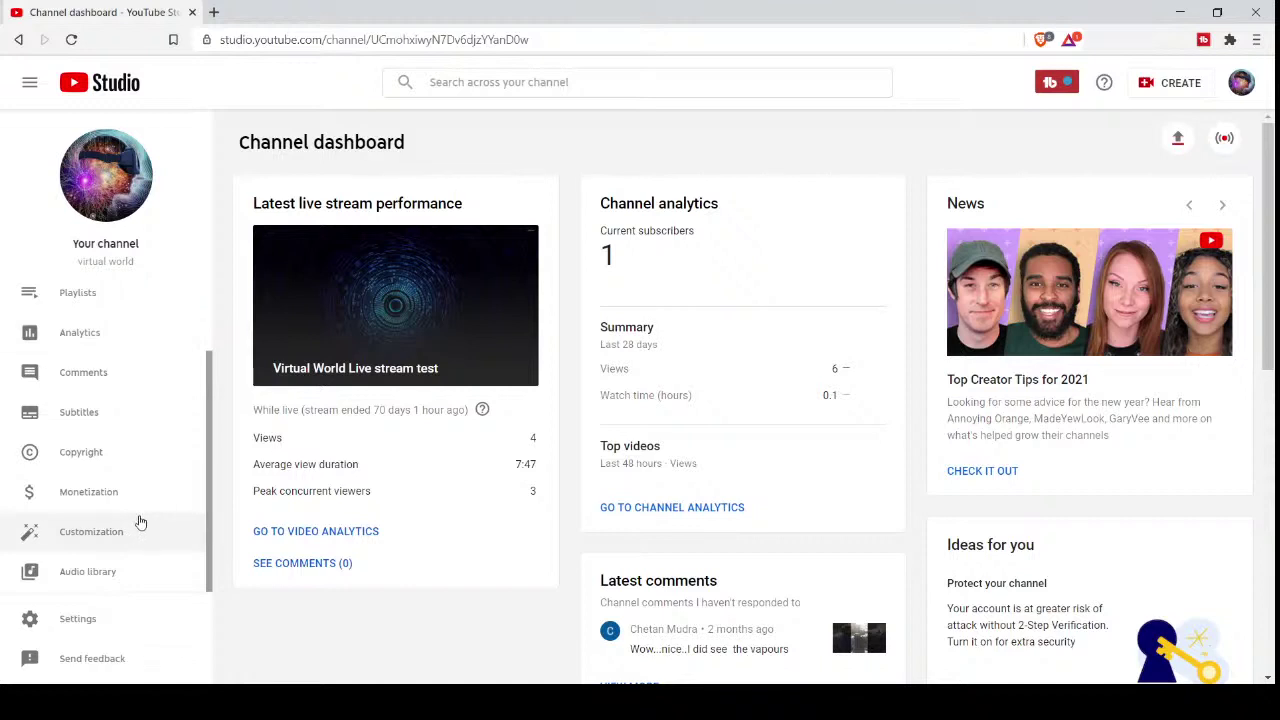
left_click(101, 580)
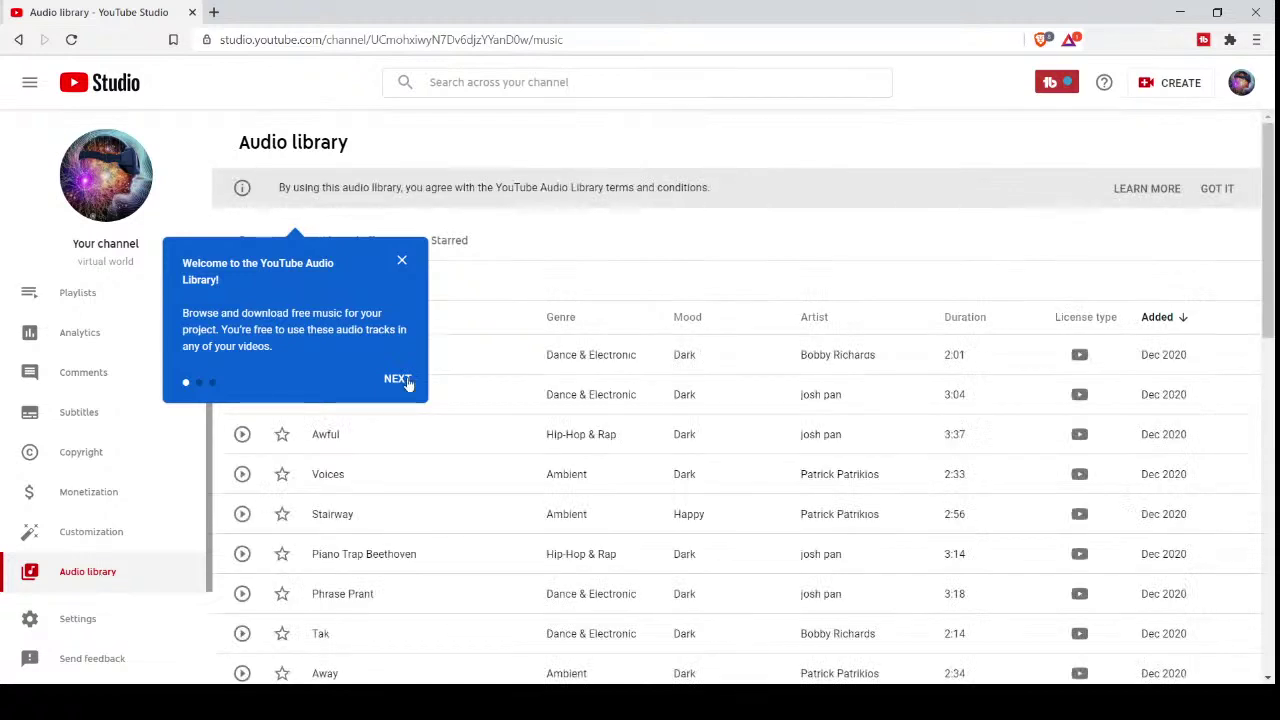
Step: Go through the Audio library welcome tour to its end and acknowledge the terms and conditions notice
left_click(398, 380)
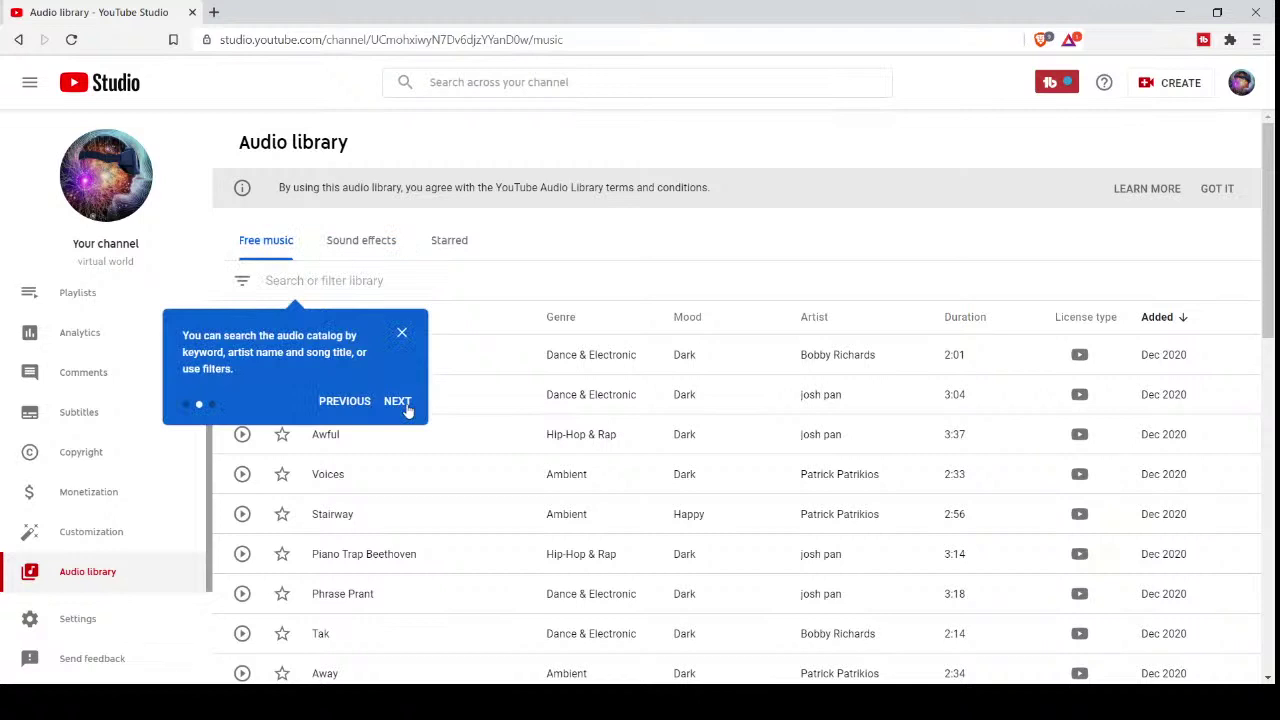
left_click(398, 401)
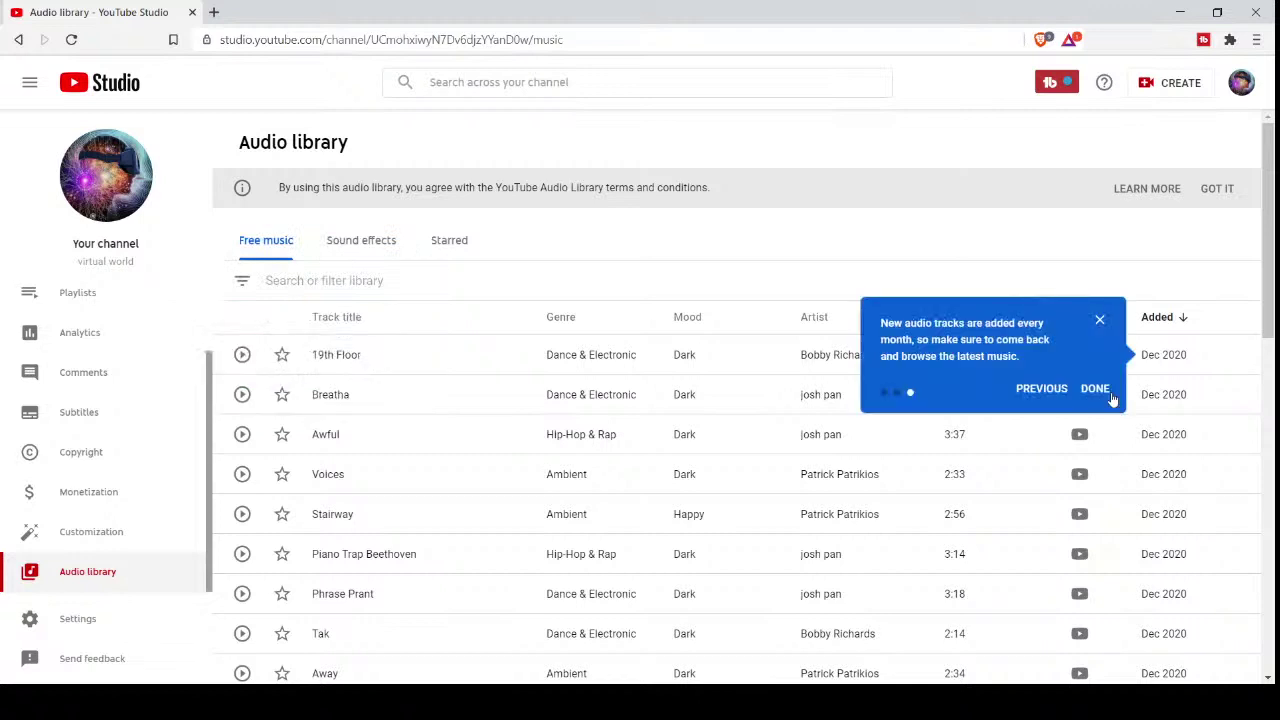
left_click(1095, 389)
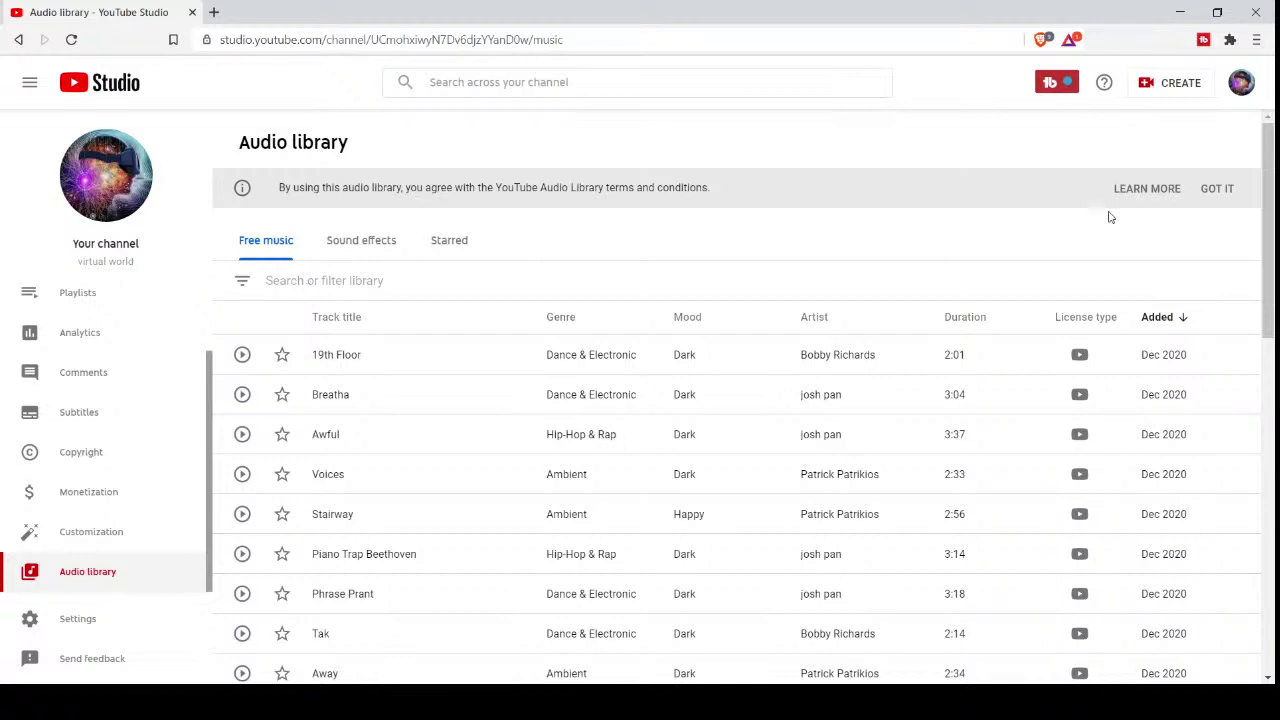
left_click(1217, 188)
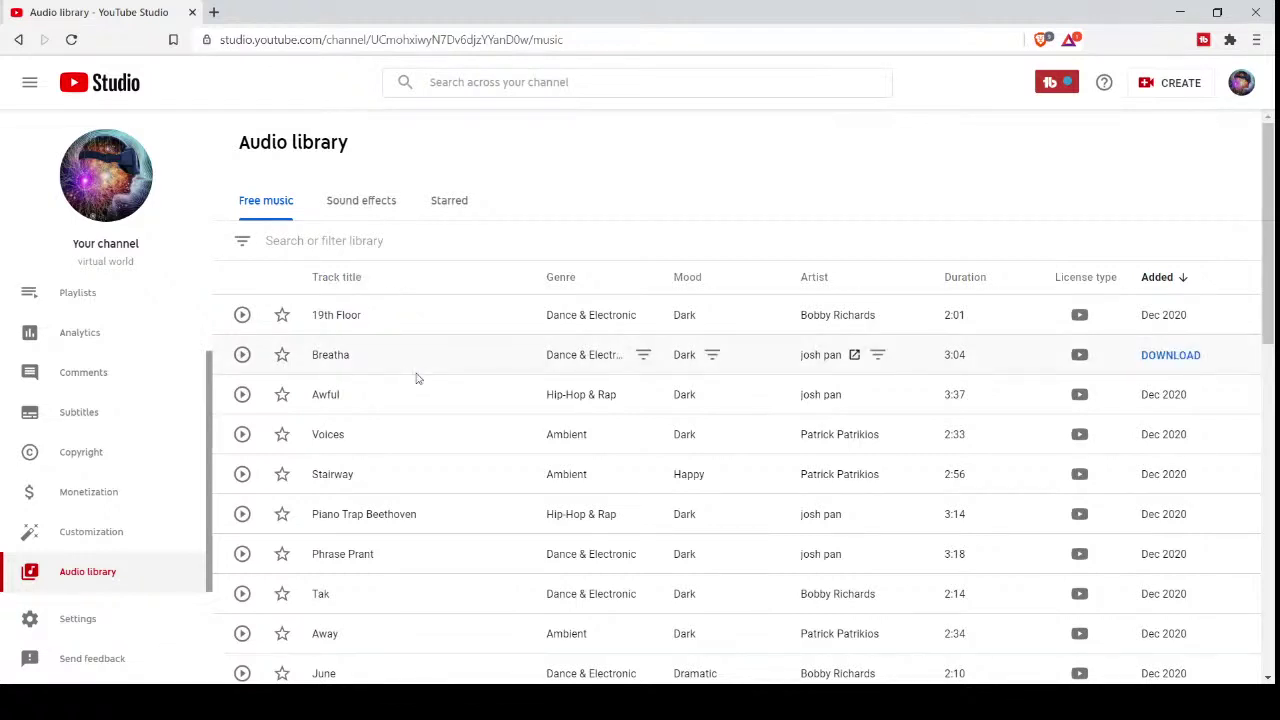
Step: Sort the free music tracks by track title in ascending order
left_click(351, 288)
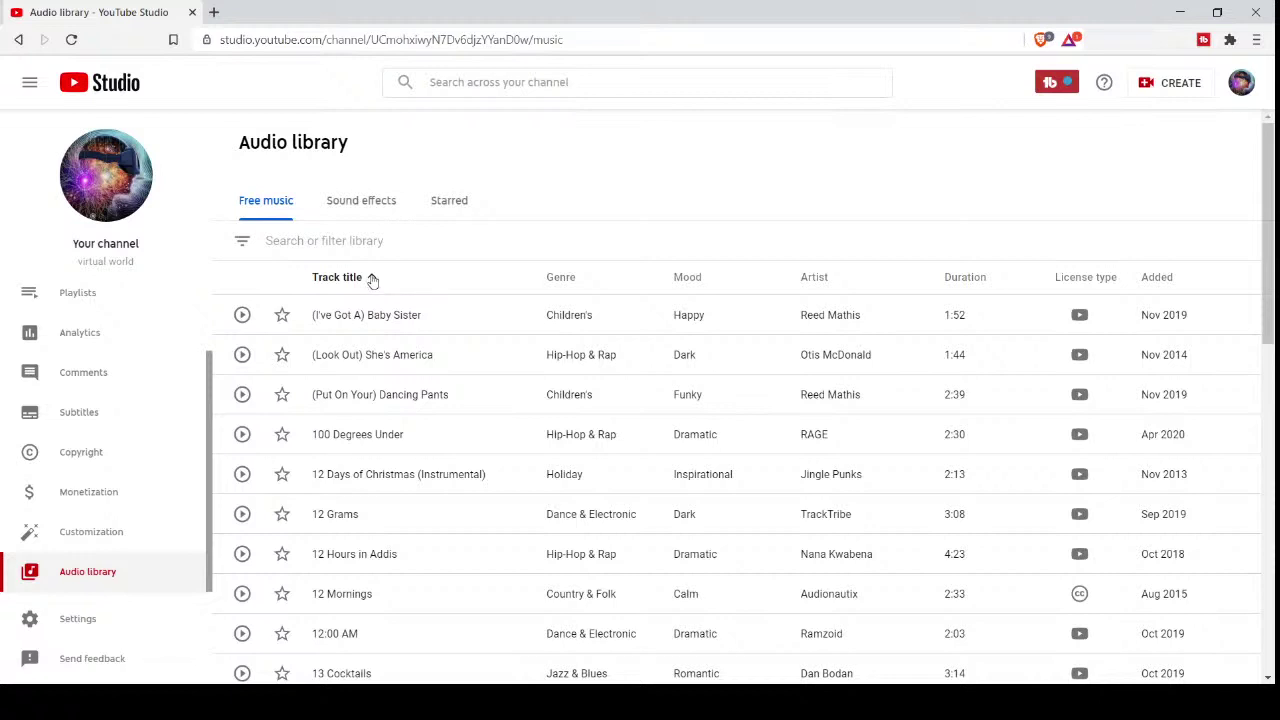
scroll(362, 476, "down", 3)
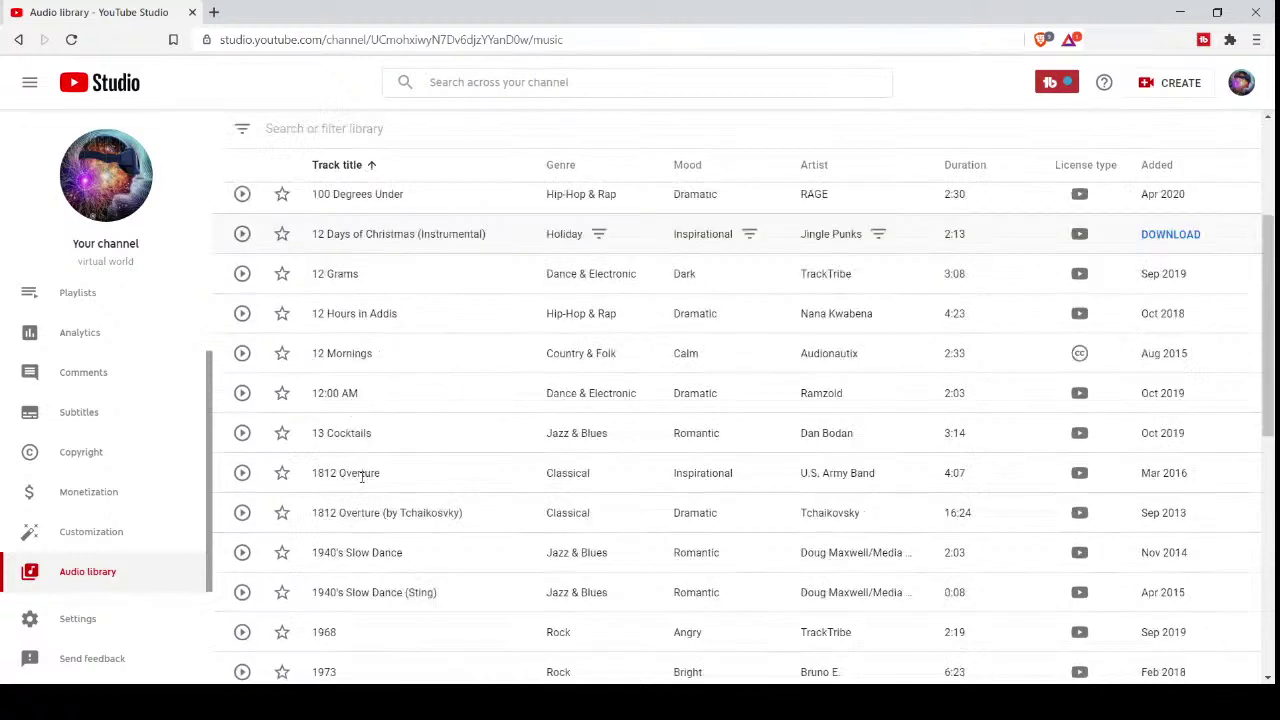
scroll(362, 476, "up", 3)
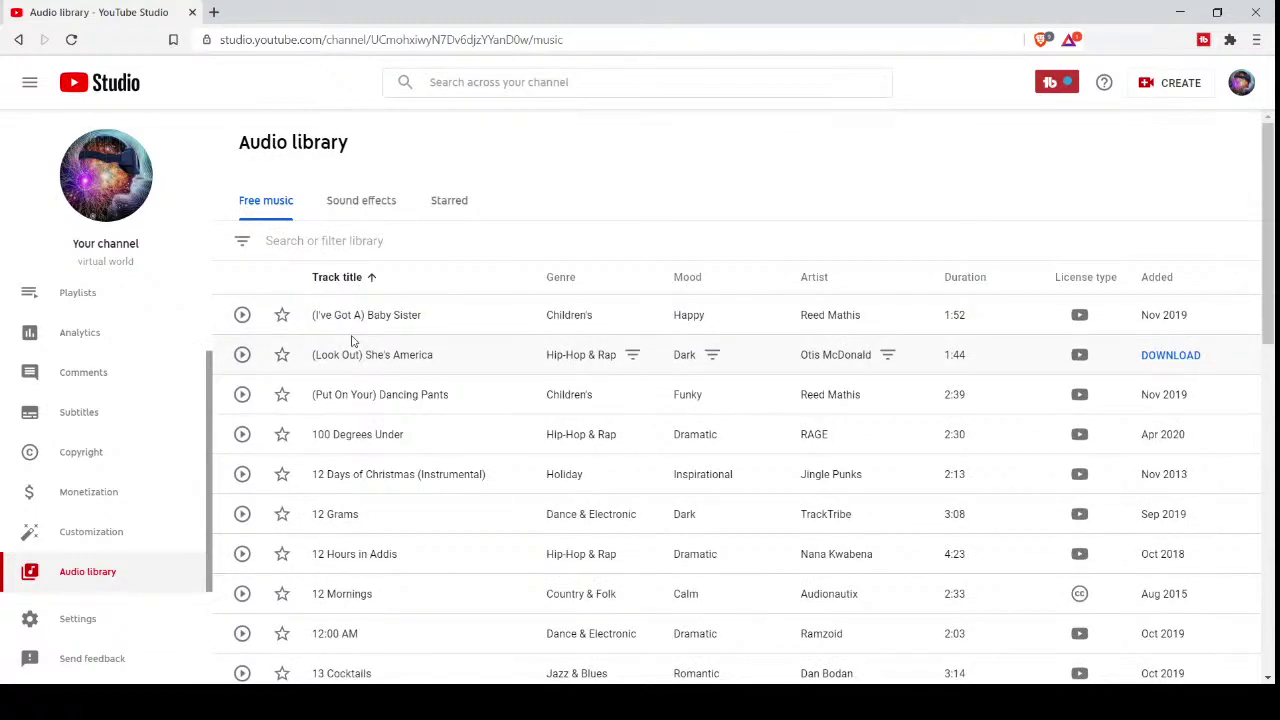
Step: Browse the title-sorted free music tracks on the first page and on the following page
scroll(325, 355, "down", 1)
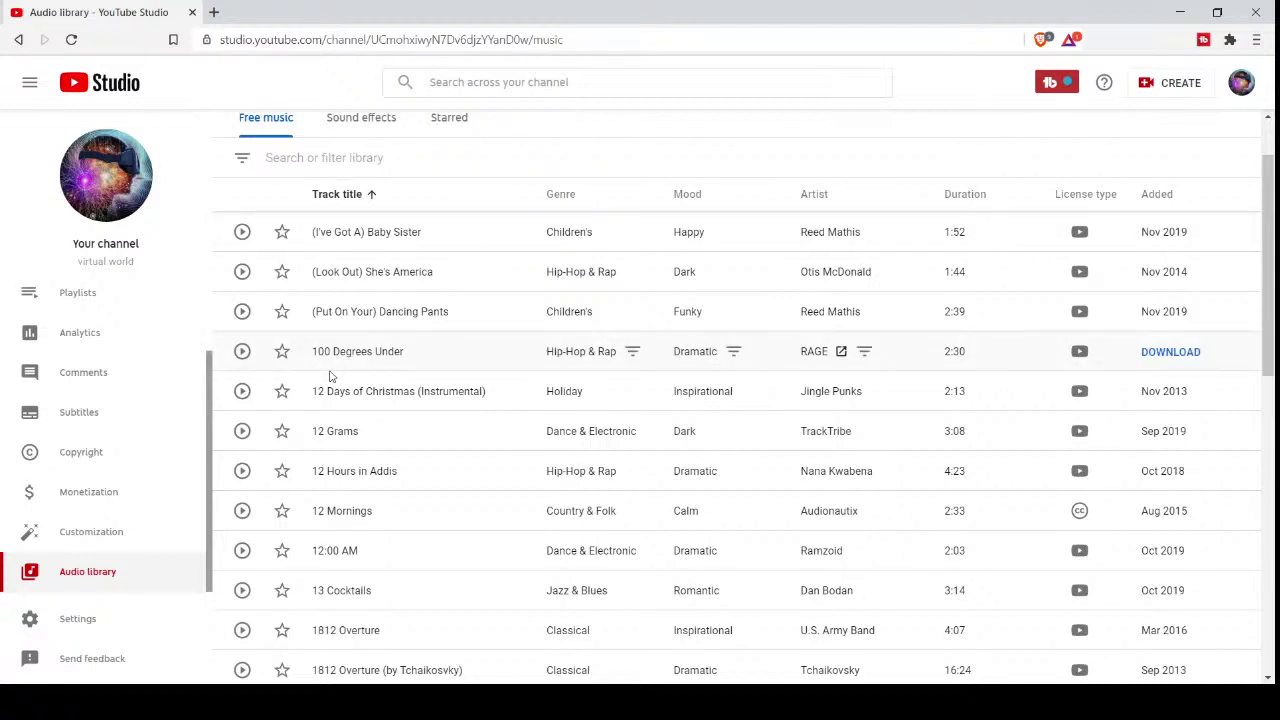
scroll(331, 376, "down", 5)
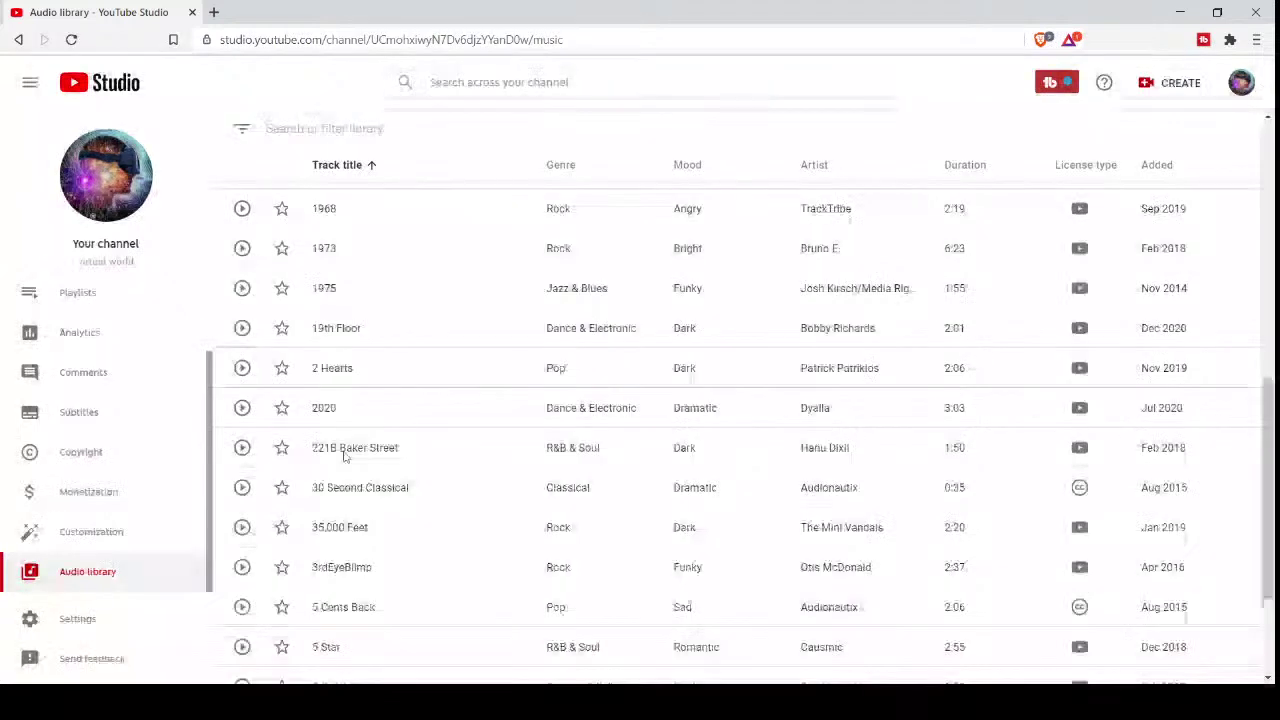
scroll(345, 455, "down", 3)
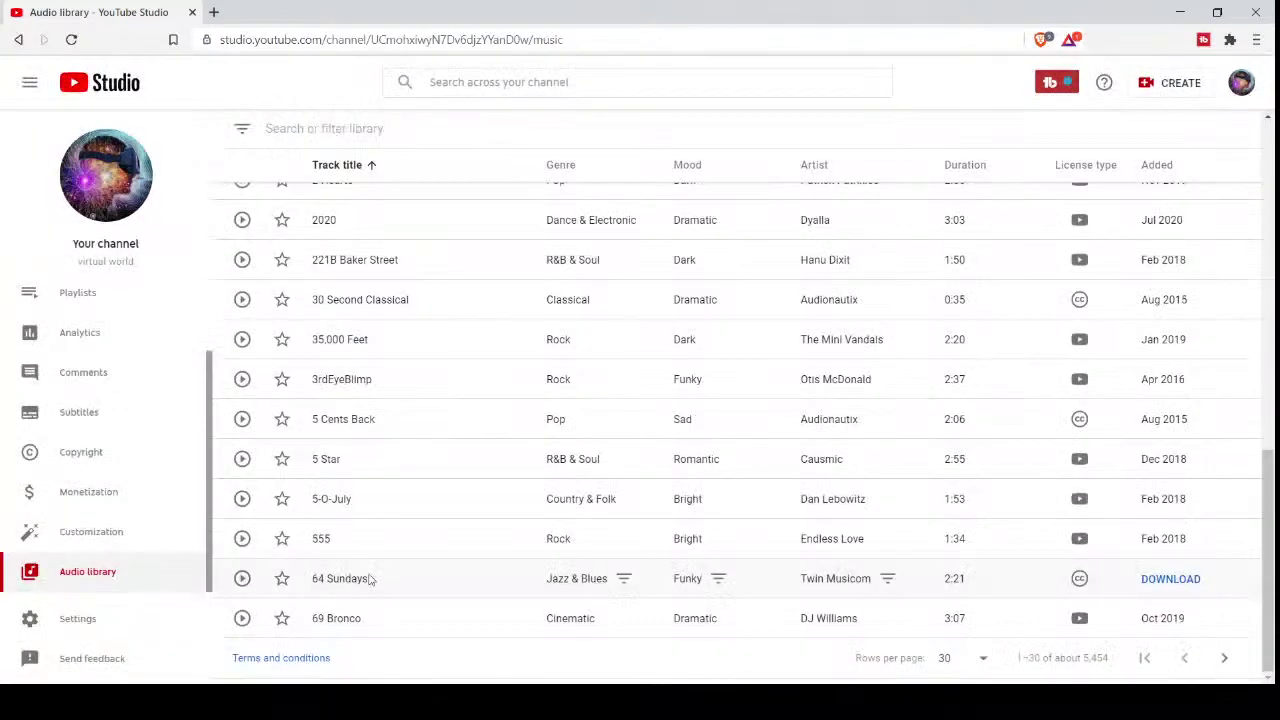
scroll(375, 487, "up", 10)
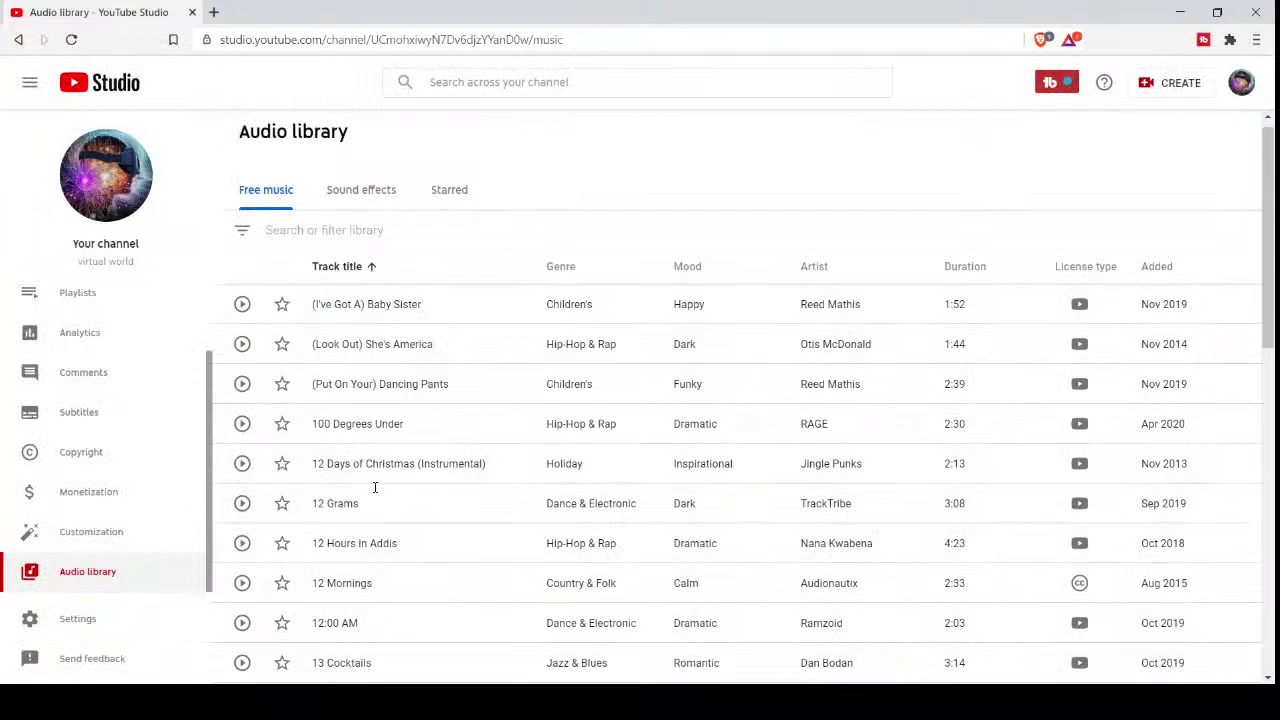
scroll(375, 487, "down", 10)
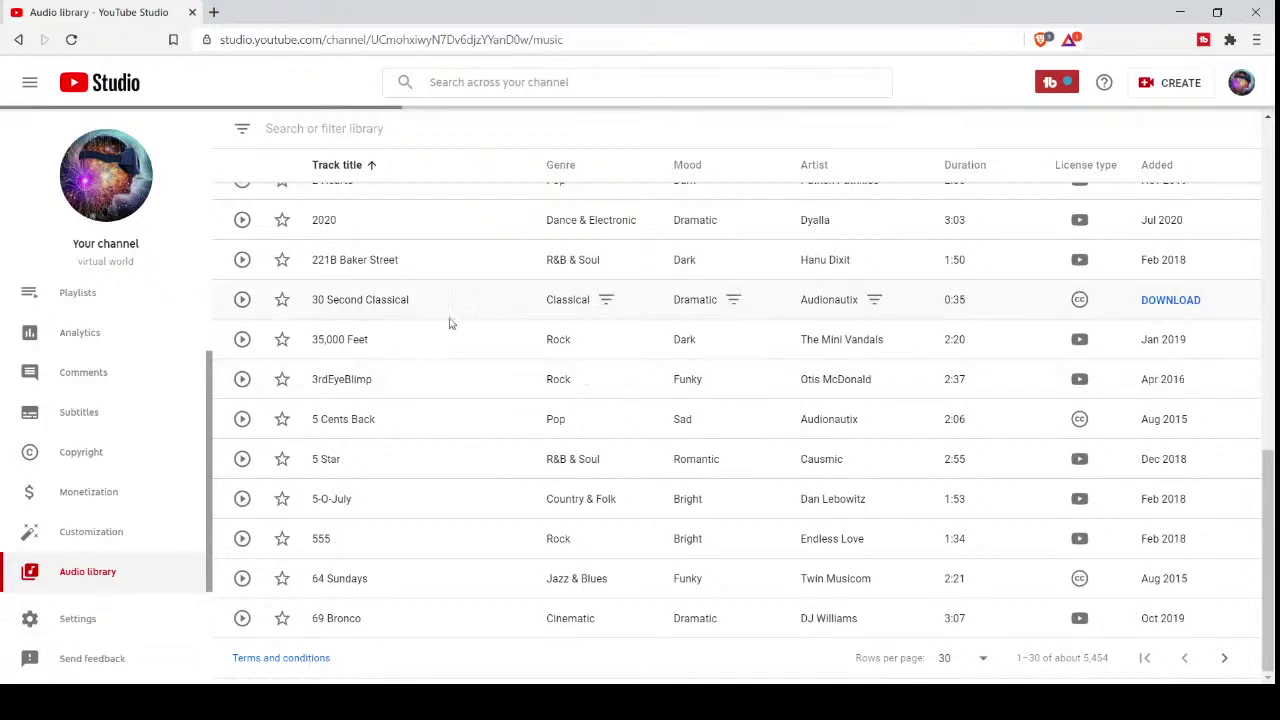
scroll(455, 476, "down", 5)
scroll(455, 476, "up", 1)
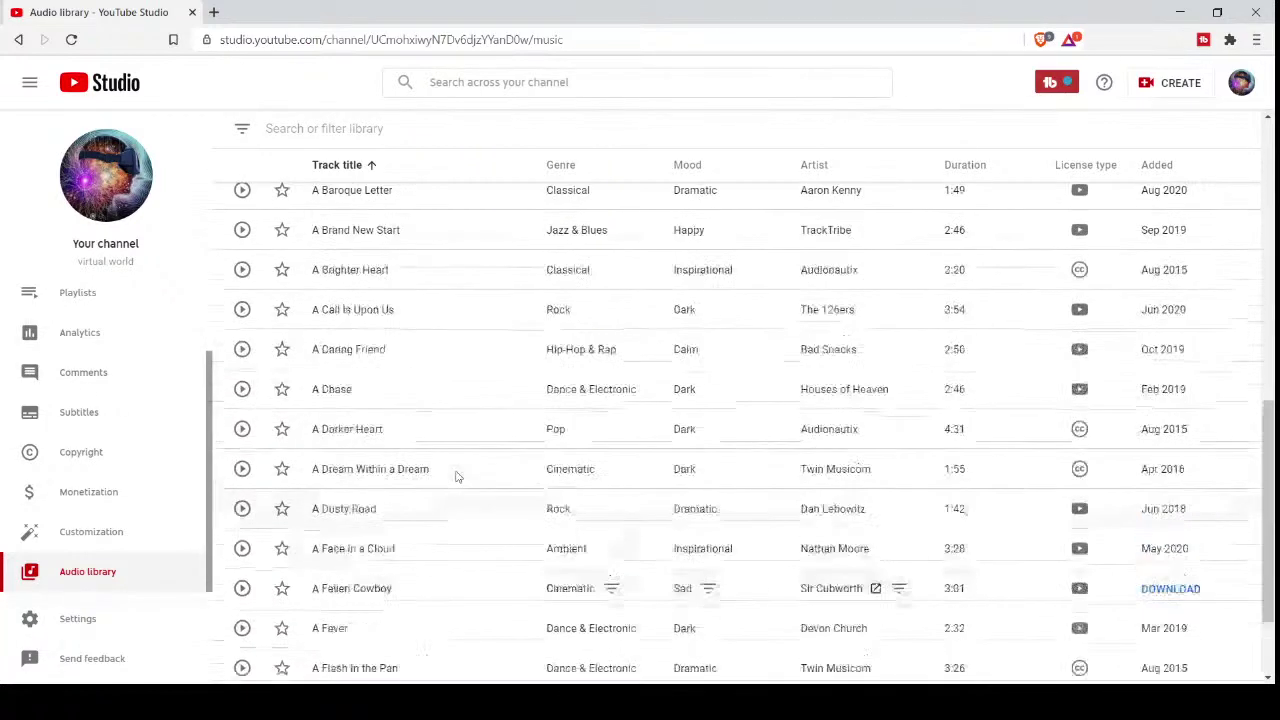
scroll(455, 470, "up", 2)
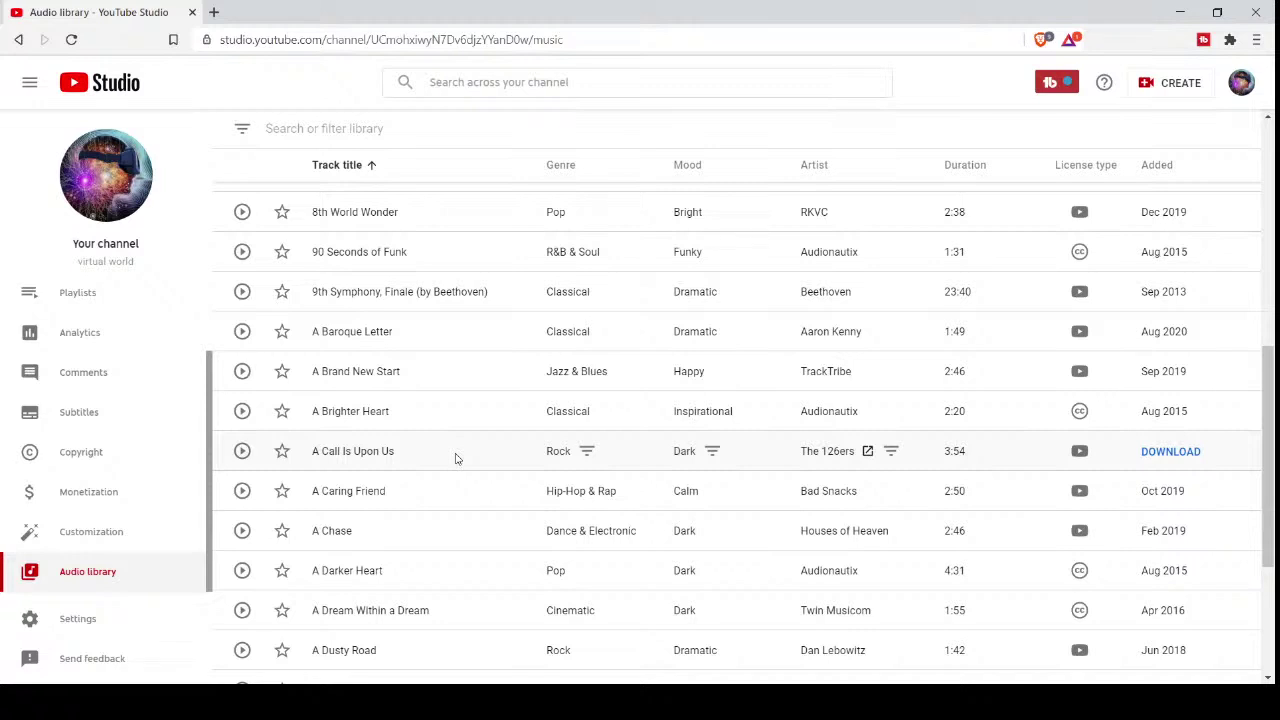
scroll(455, 458, "down", 1)
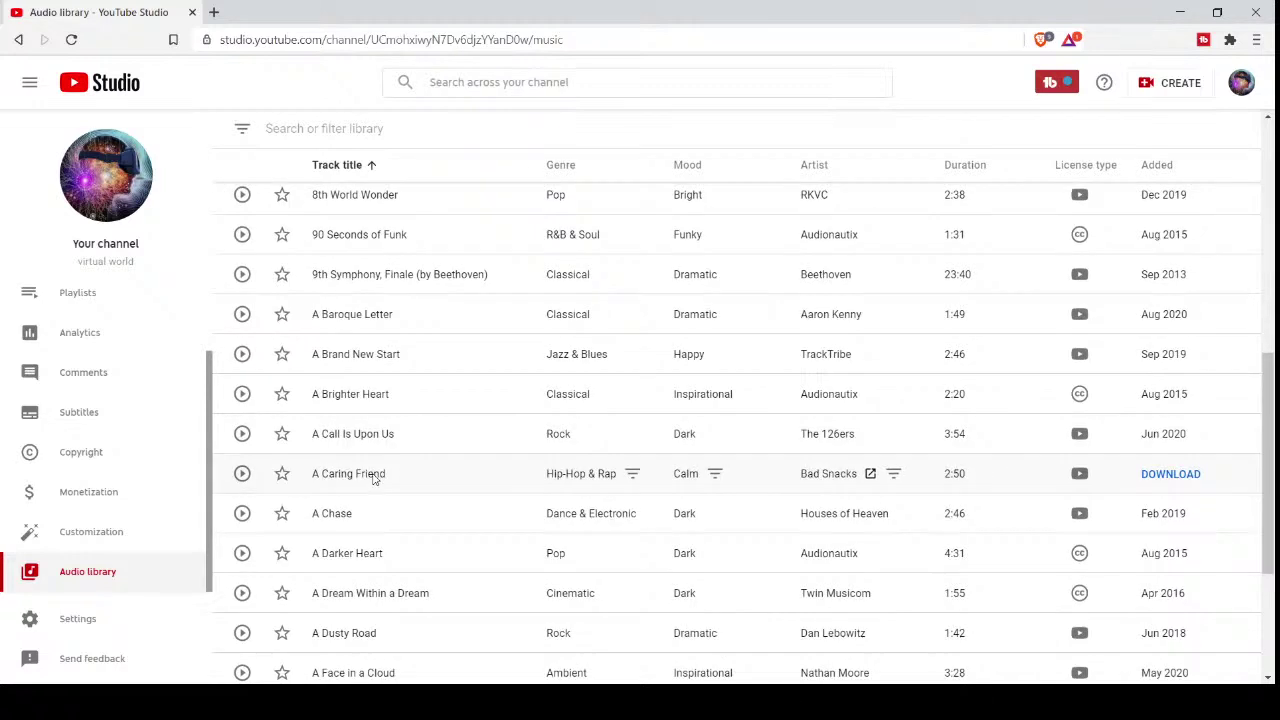
scroll(374, 478, "up", 1)
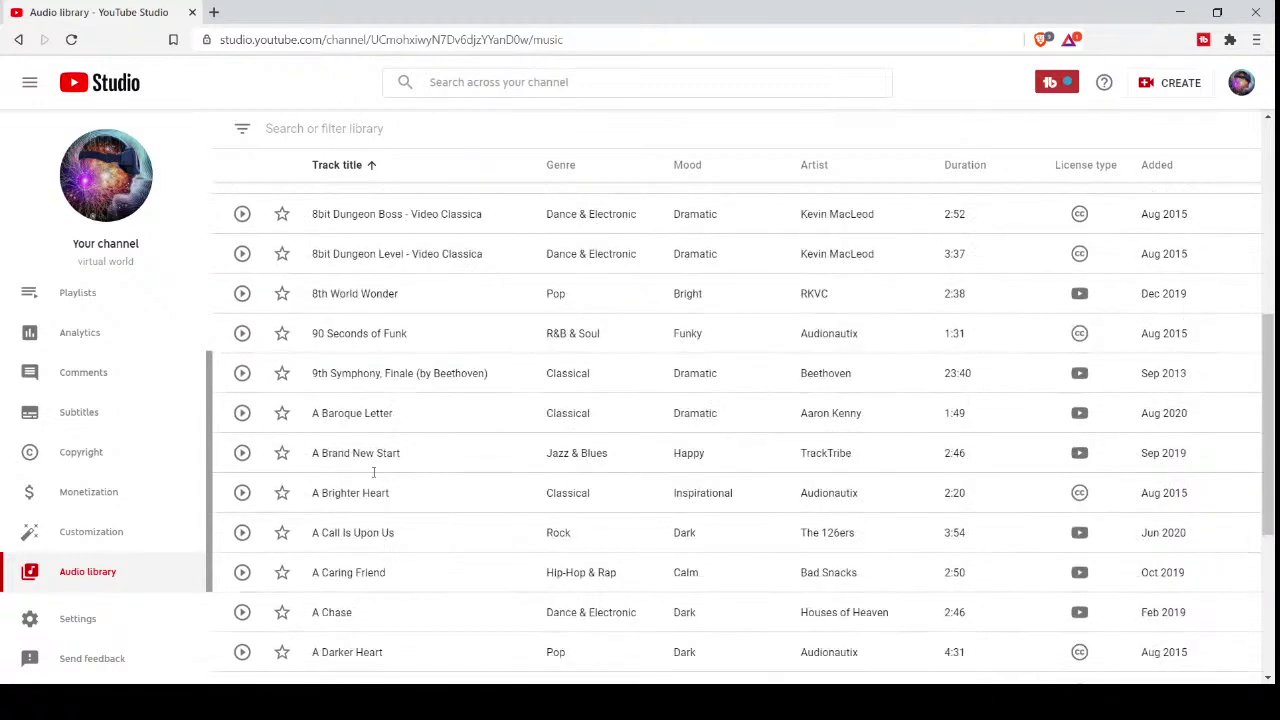
scroll(374, 472, "up", 6)
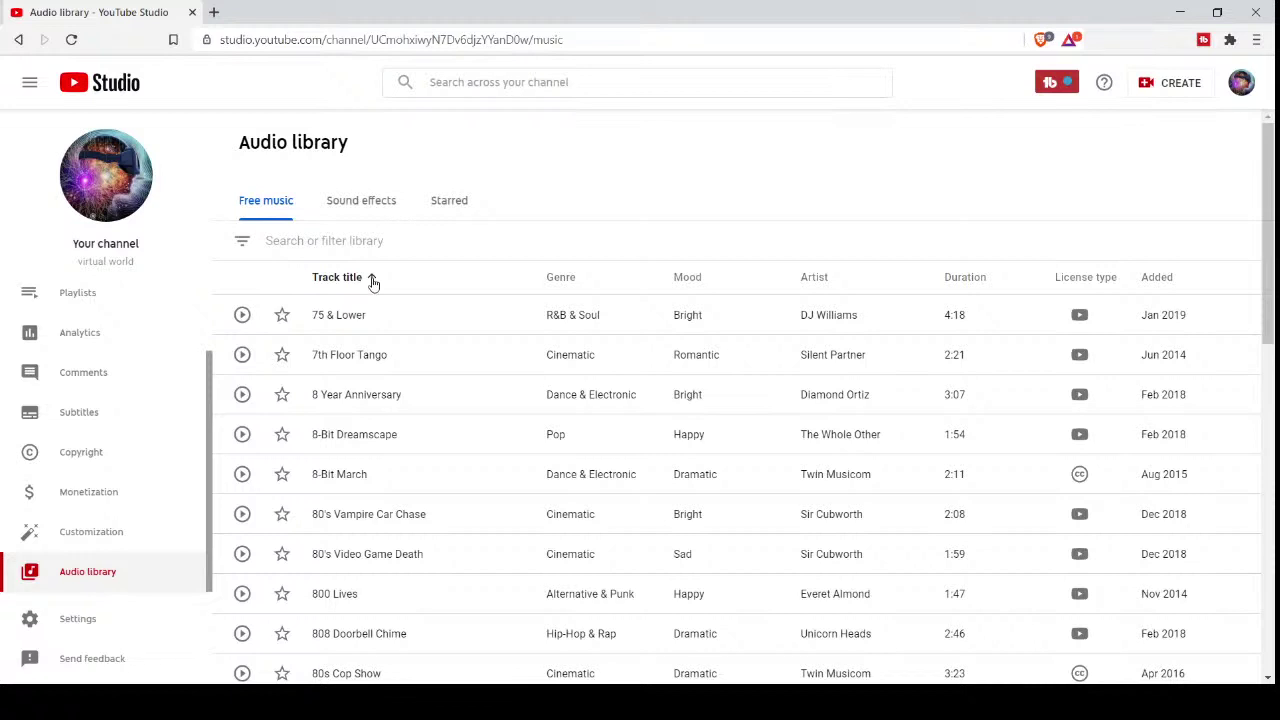
Step: Sort the free music tracks by title in descending order, and switch the sorting back to ascending
left_click(353, 280)
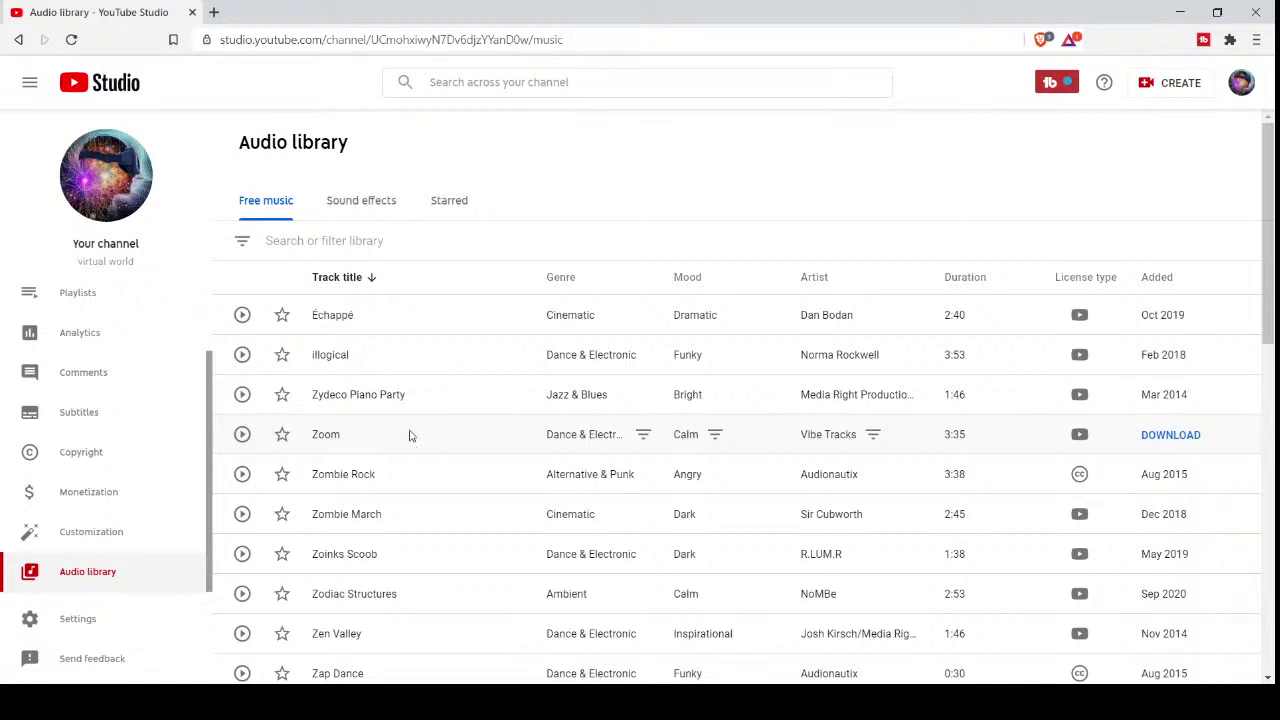
left_click(364, 283)
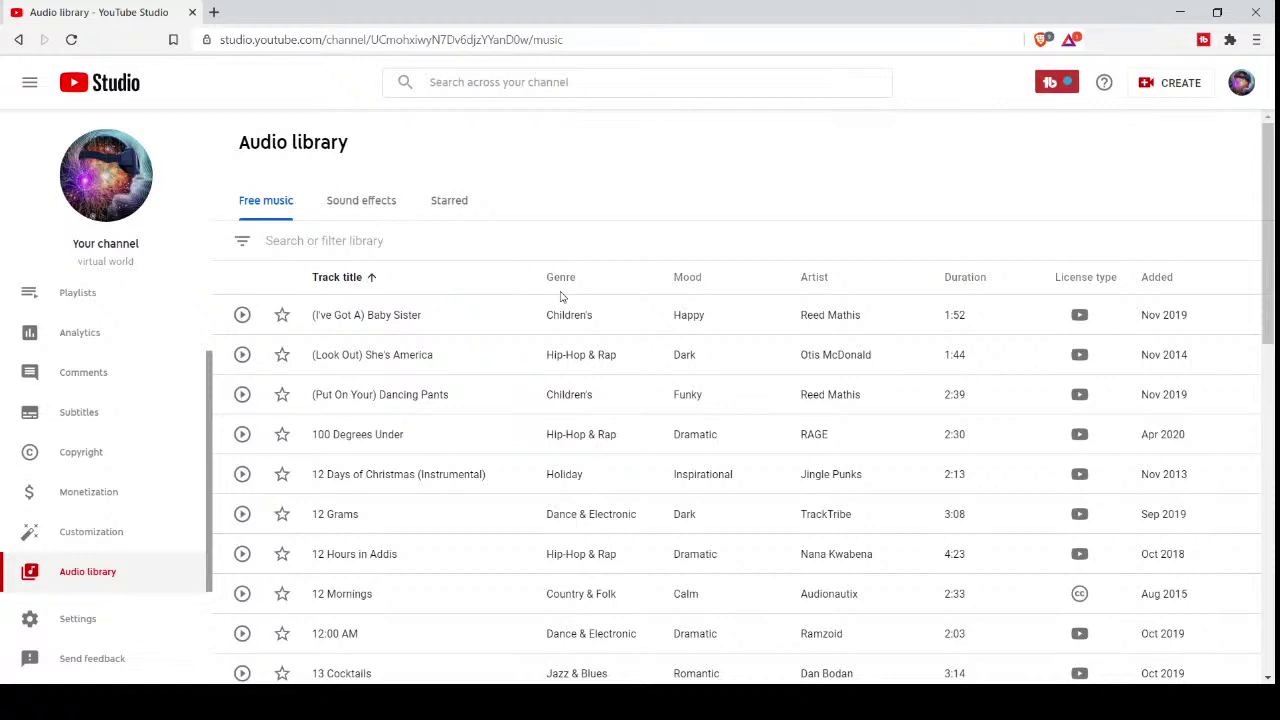
scroll(566, 430, "down", 2)
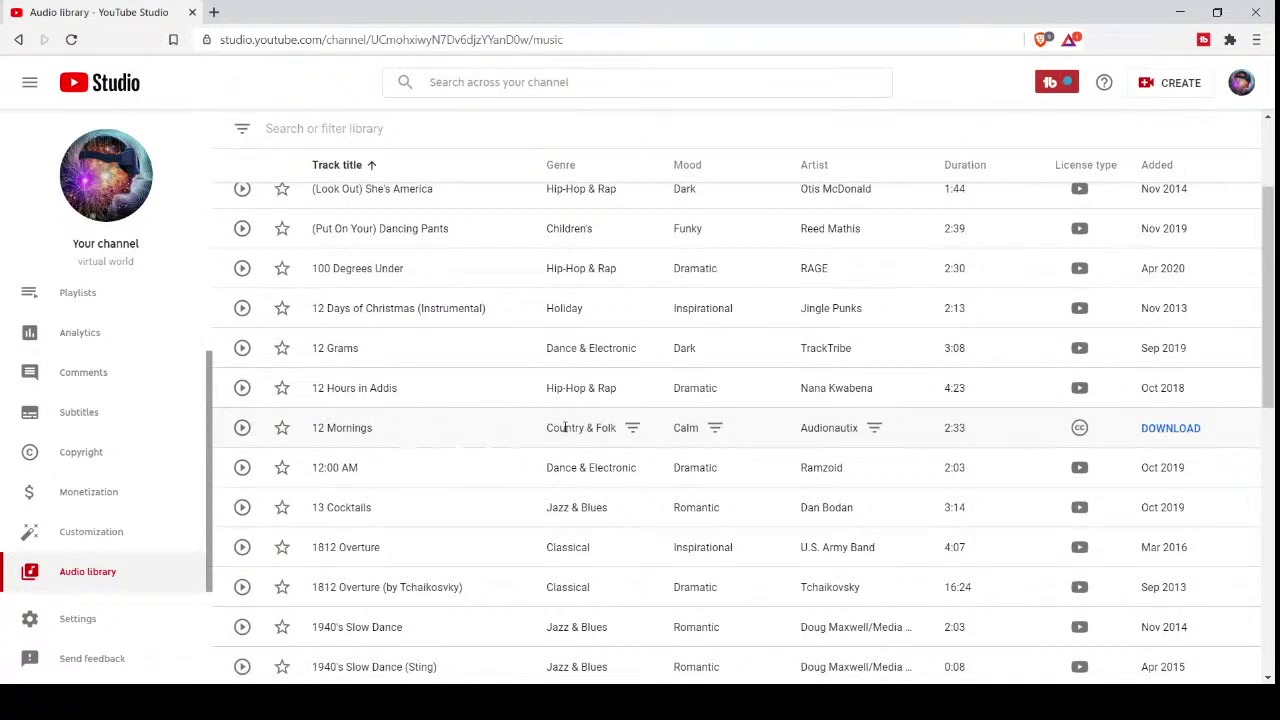
Step: Filter the free music tracks by the Children's genre and browse the filtered tracks
scroll(565, 427, "up", 2)
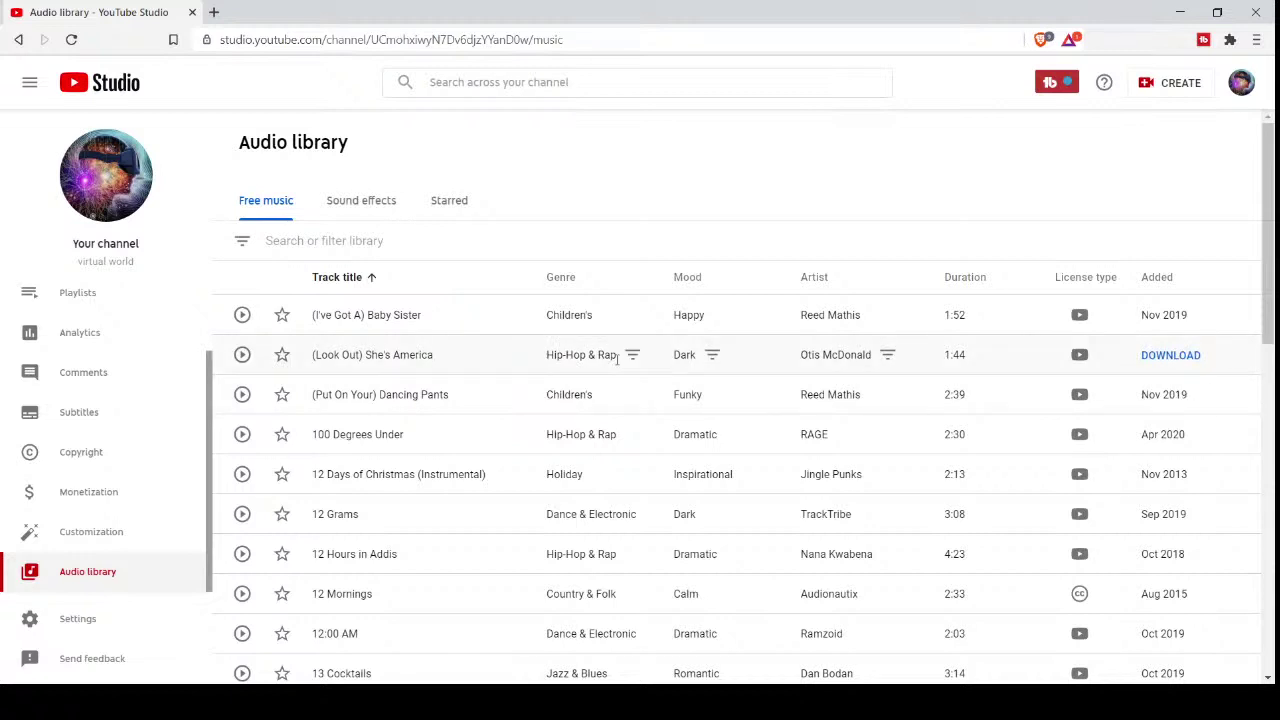
scroll(619, 368, "down", 1)
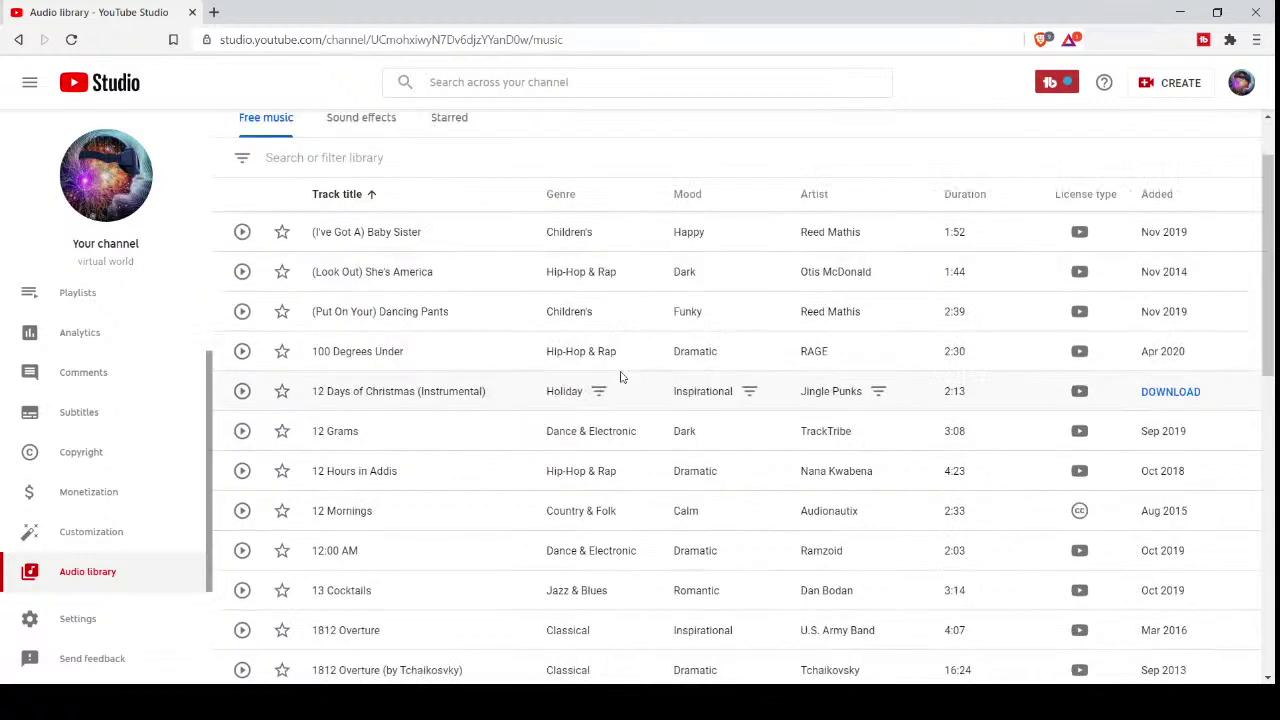
scroll(620, 377, "up", 1)
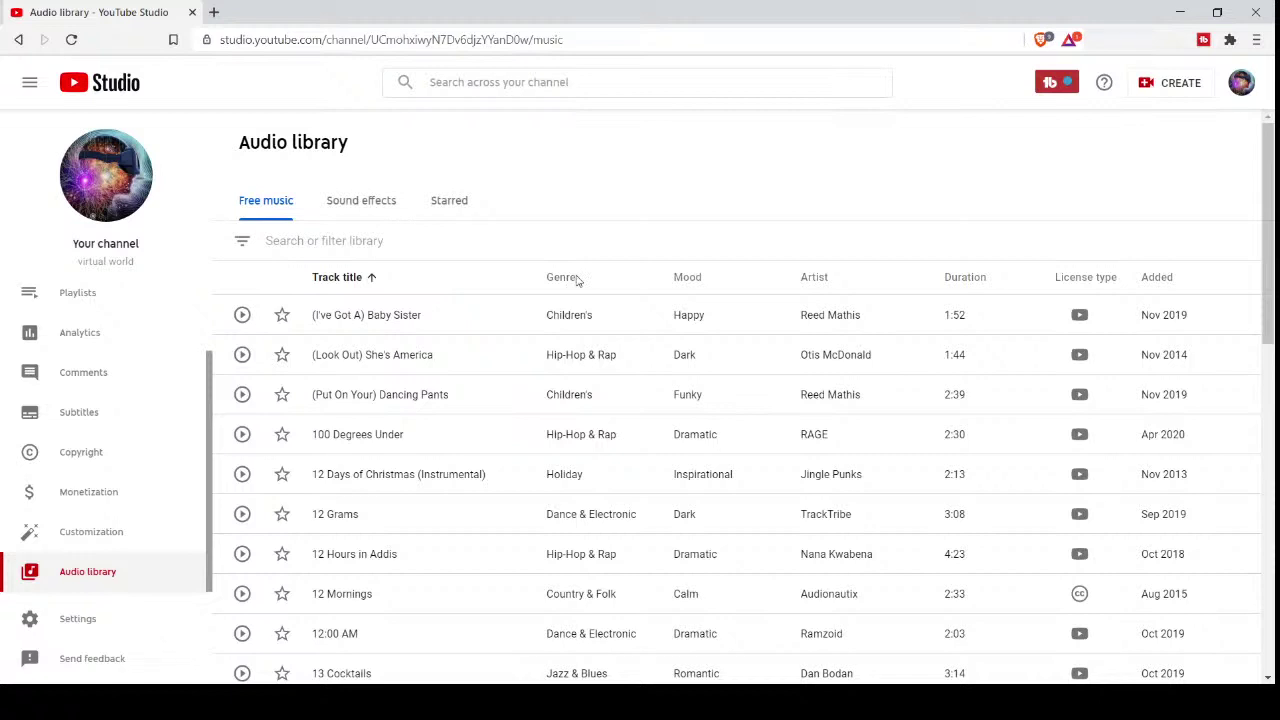
mouse_move(614, 318)
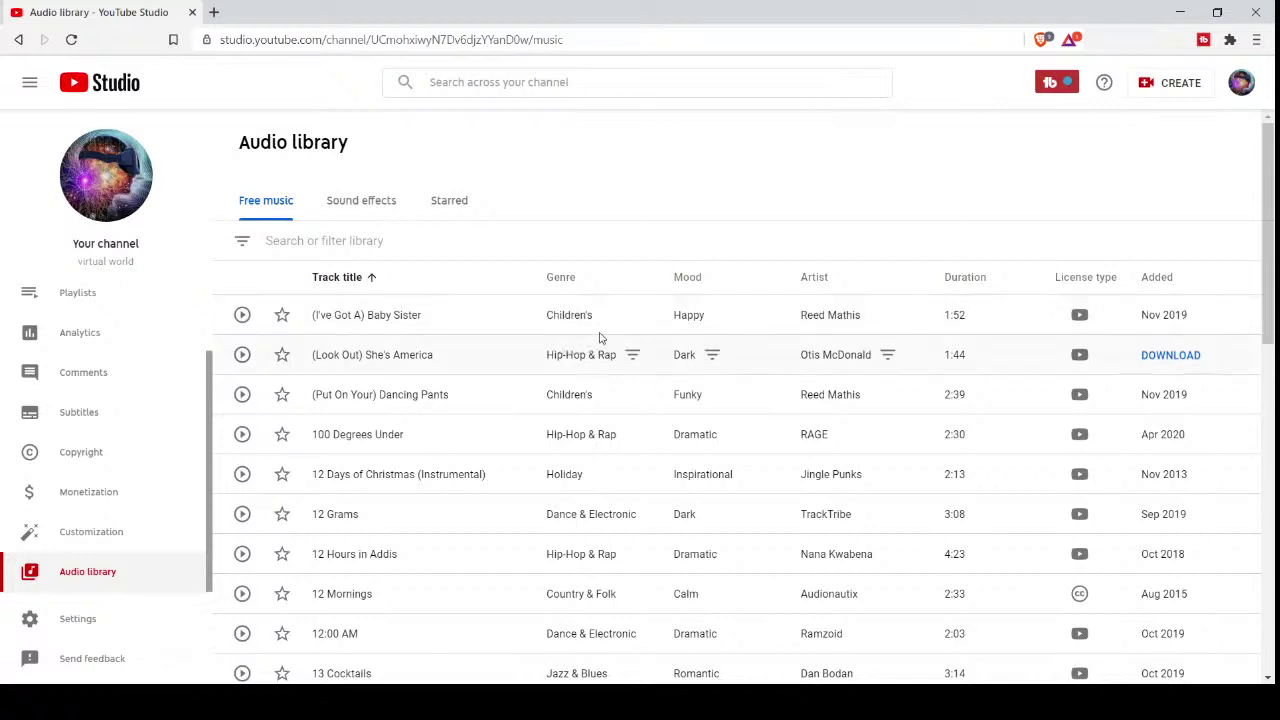
left_click(609, 320)
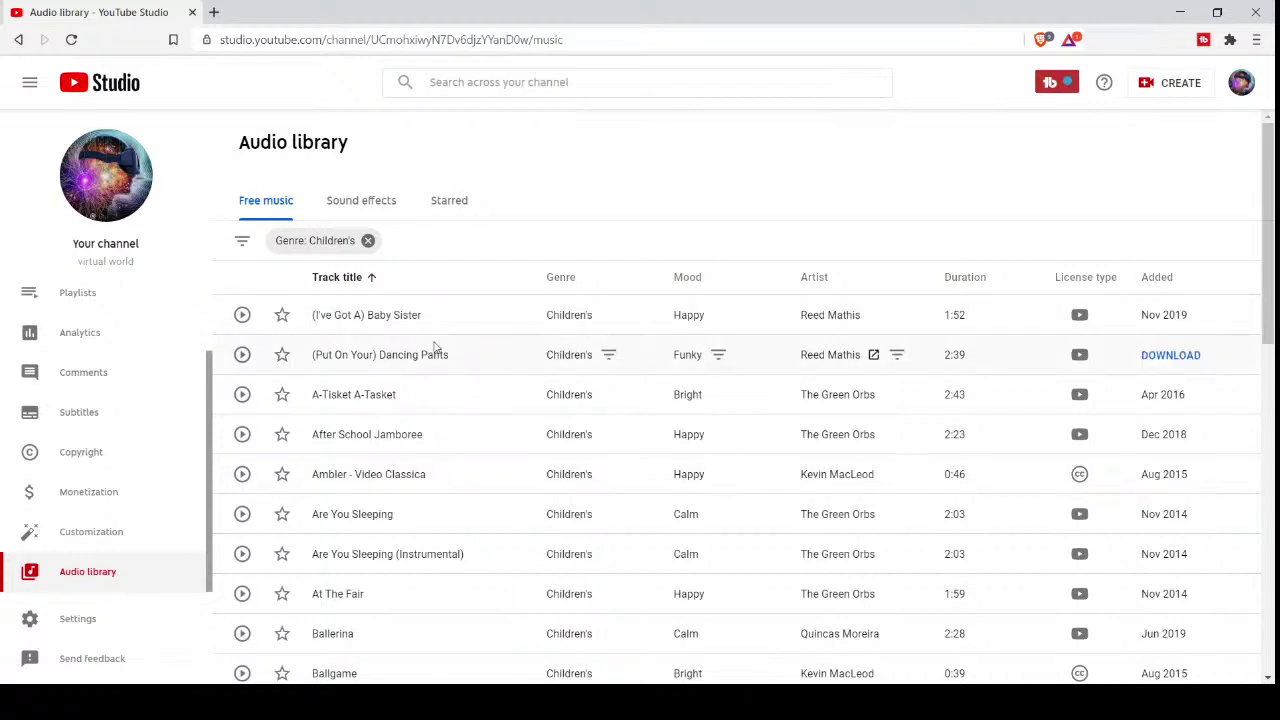
scroll(445, 400, "down", 3)
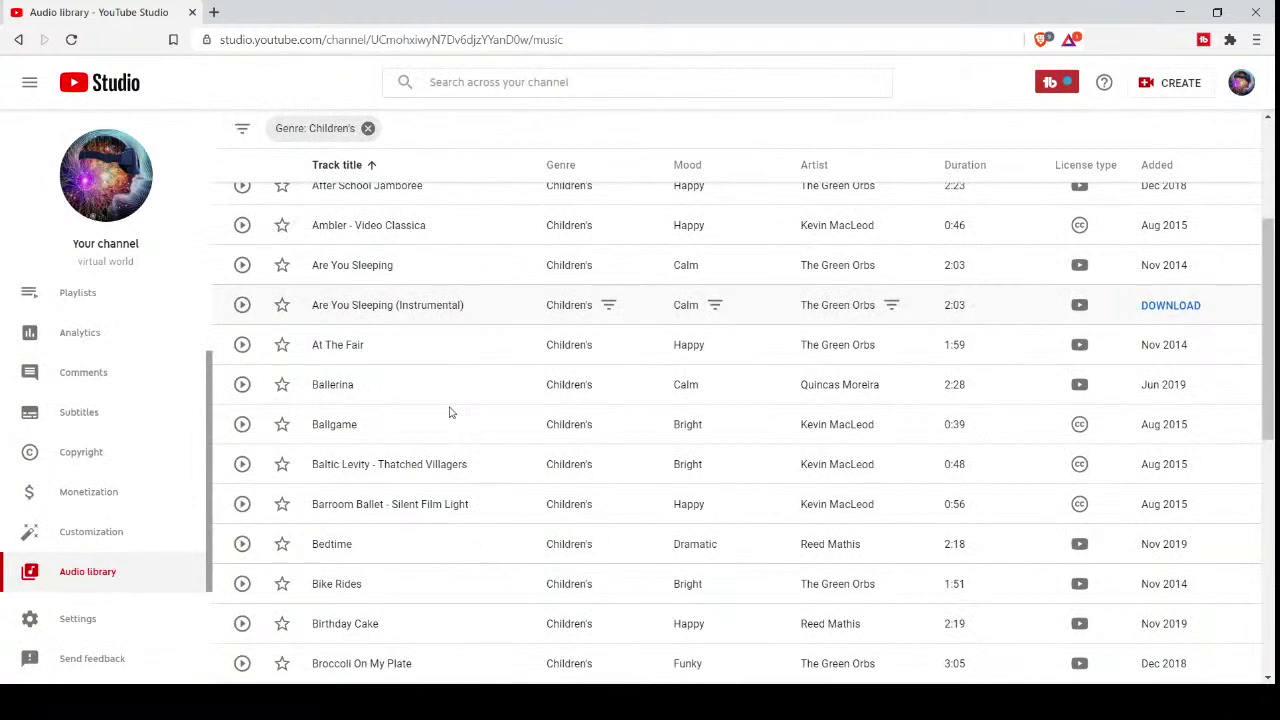
scroll(450, 412, "down", 2)
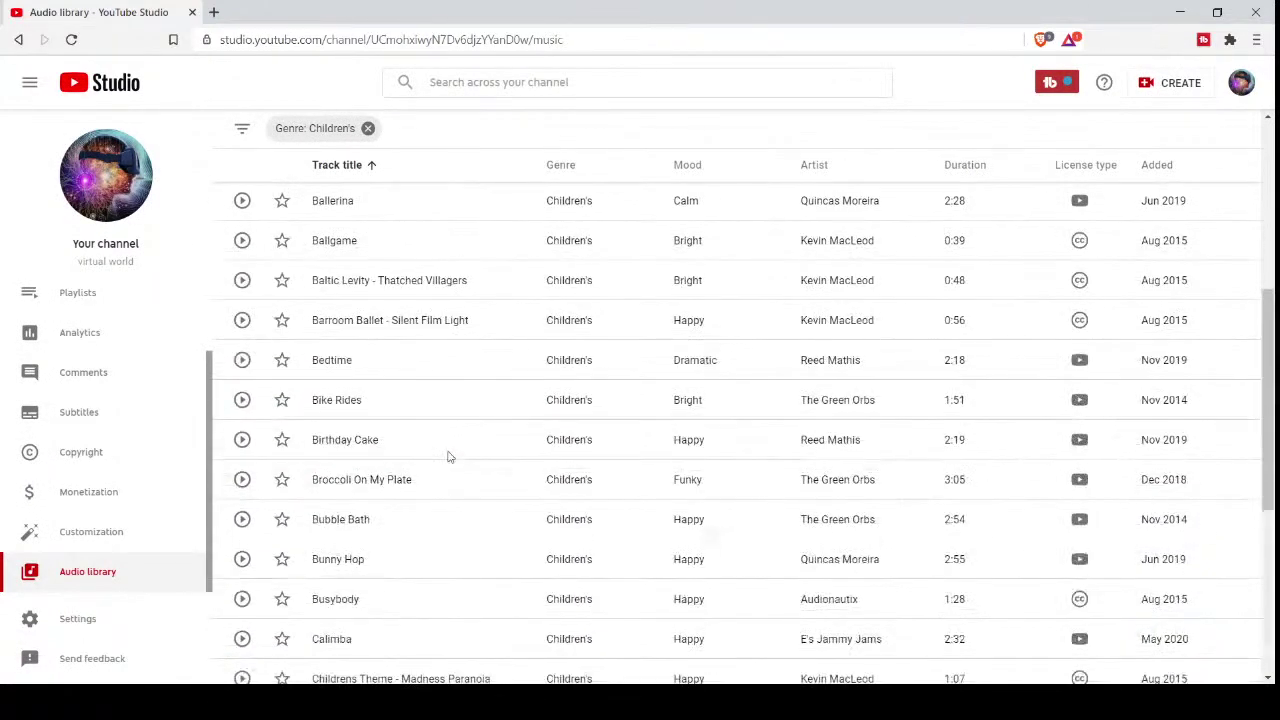
scroll(552, 335, "up", 5)
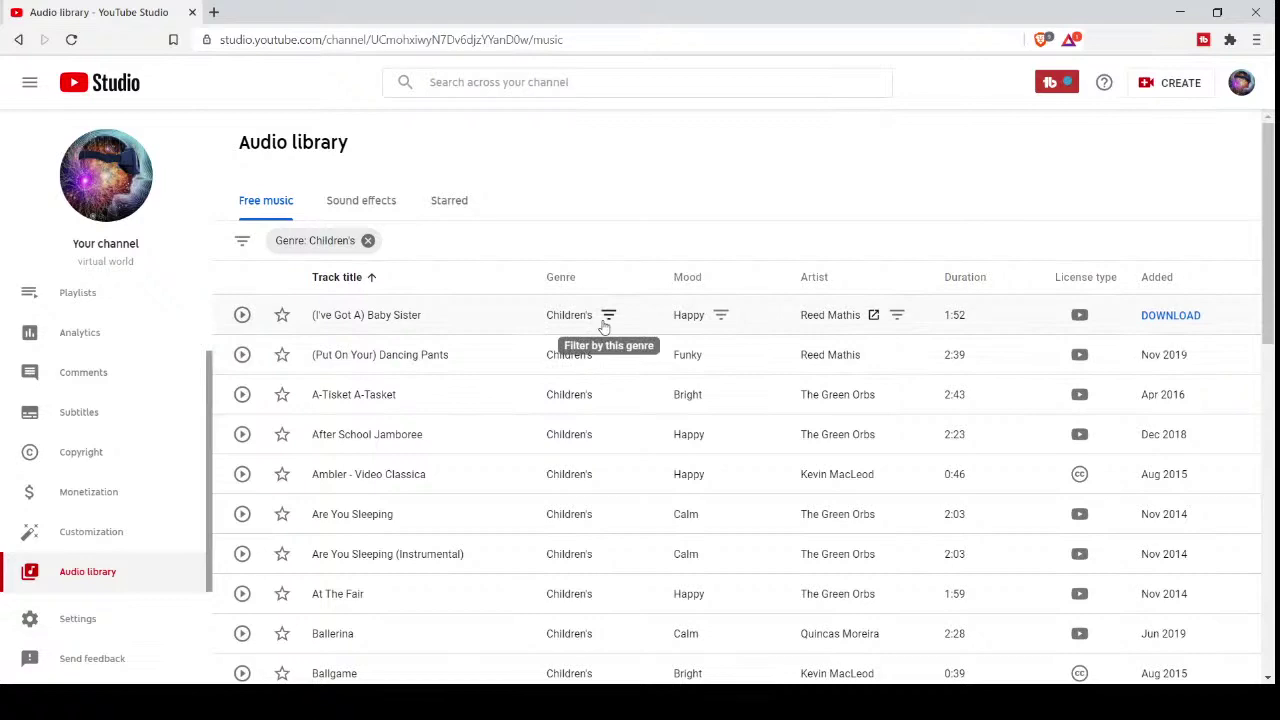
scroll(560, 360, "down", 5)
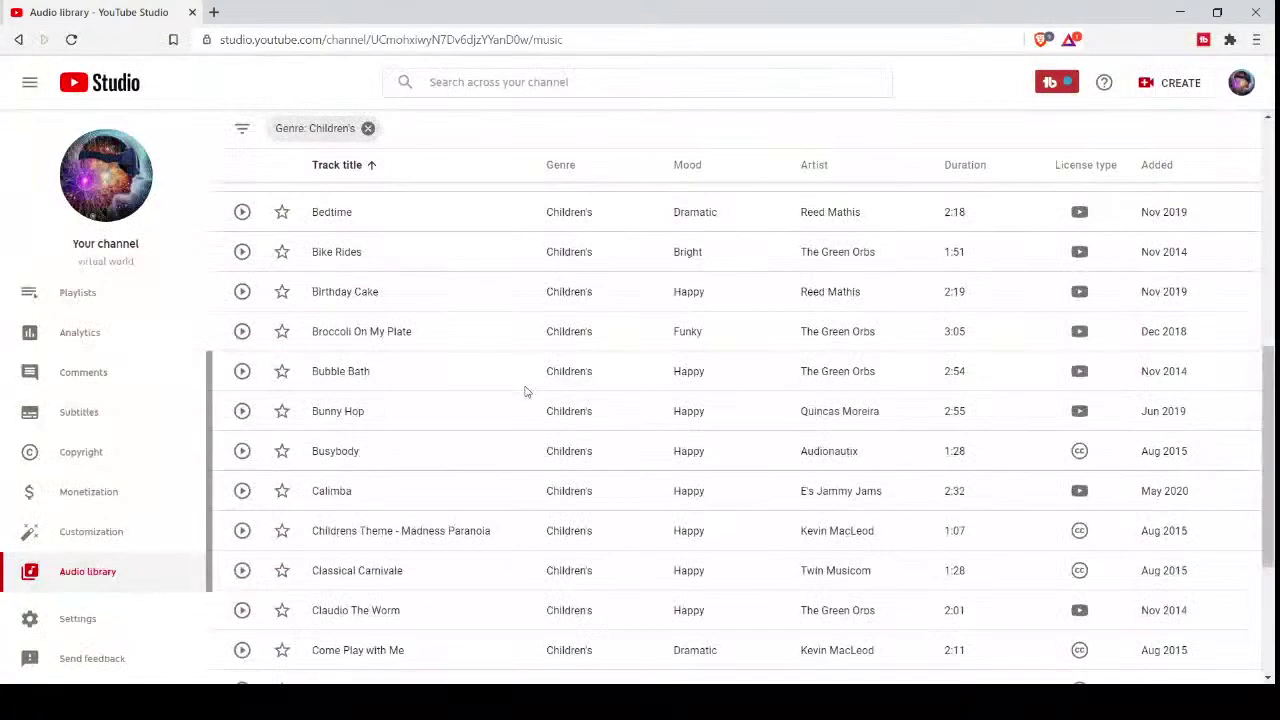
scroll(525, 391, "down", 2)
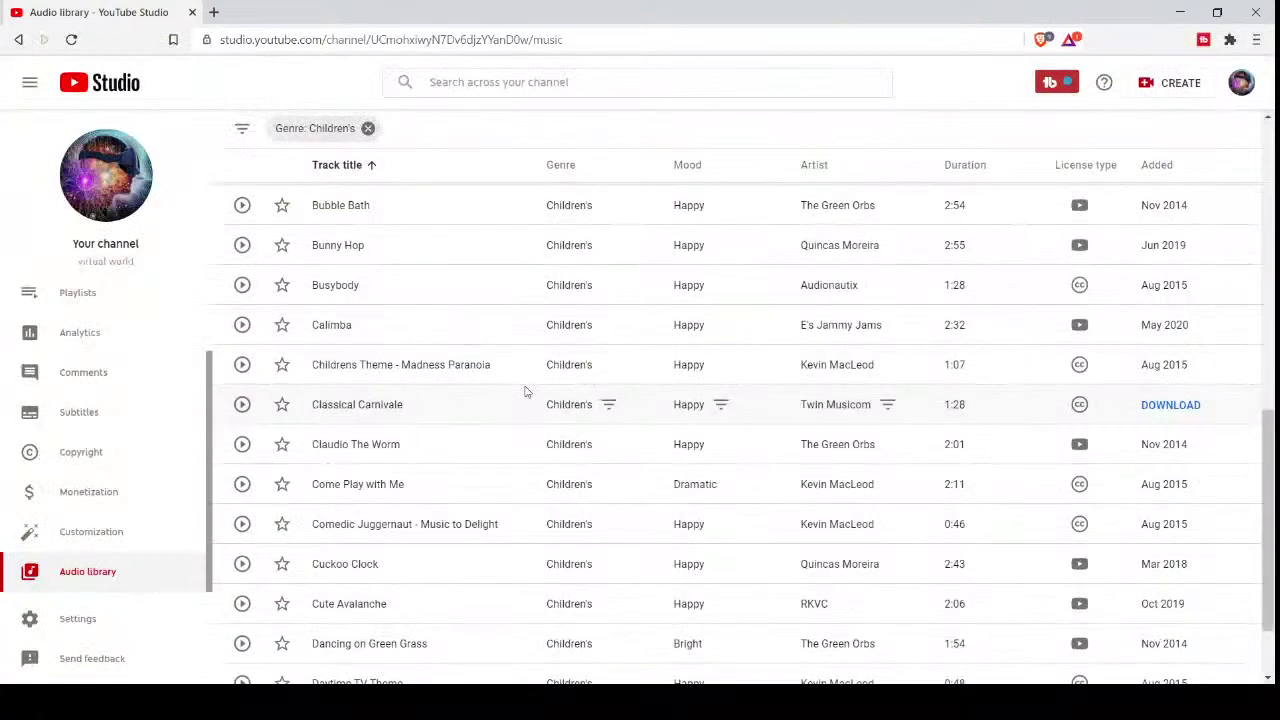
scroll(528, 400, "up", 7)
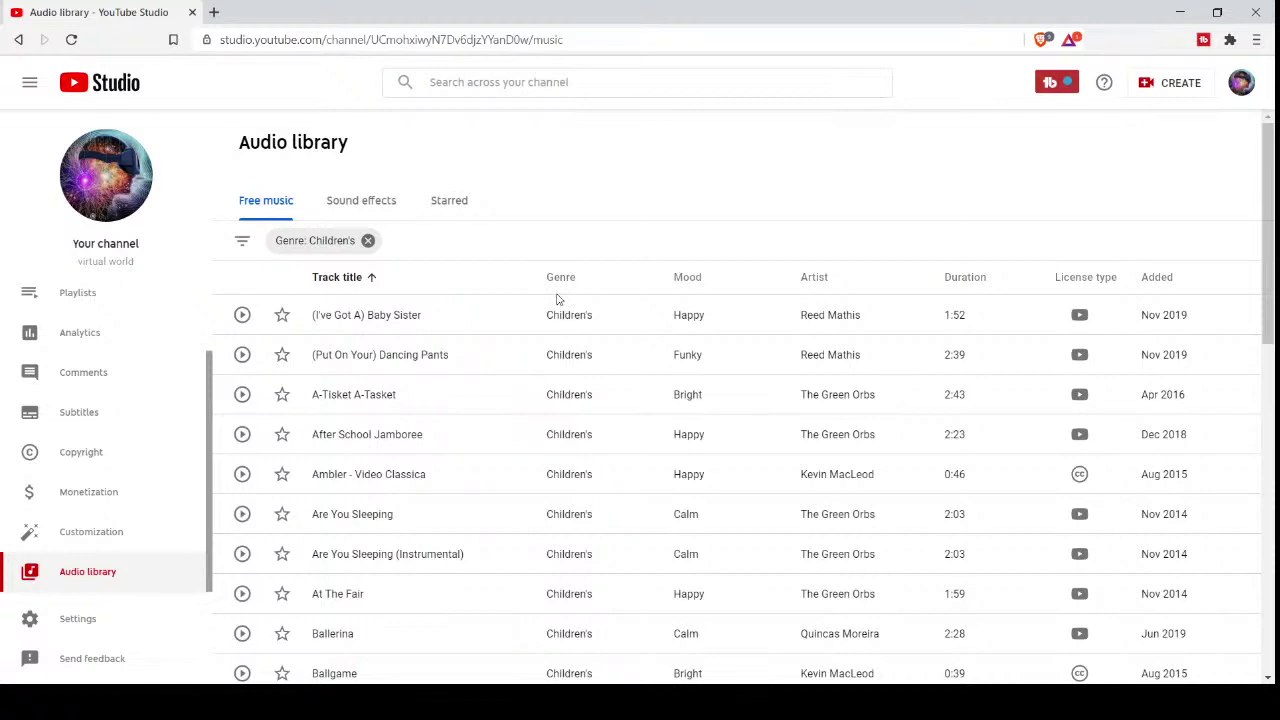
Step: Replace the Children's genre filter with filters for the Inspirational mood and the artist Jingle Punks
left_click(368, 241)
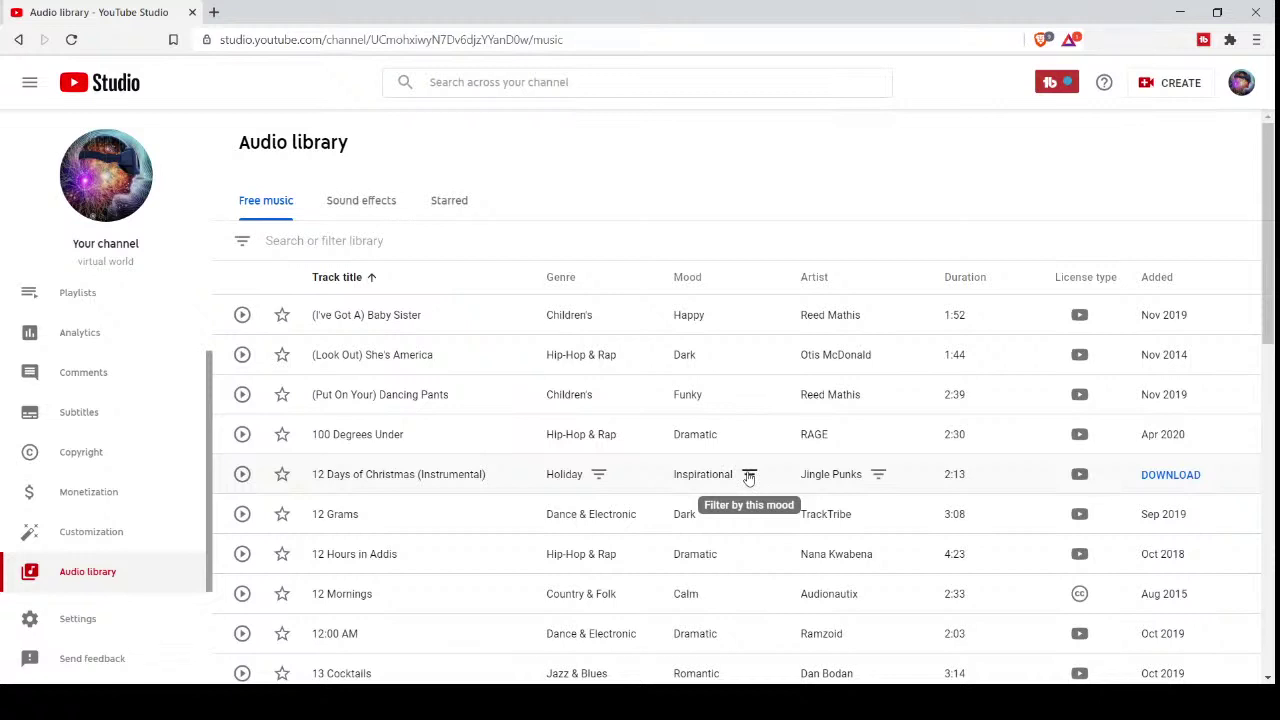
left_click(749, 476)
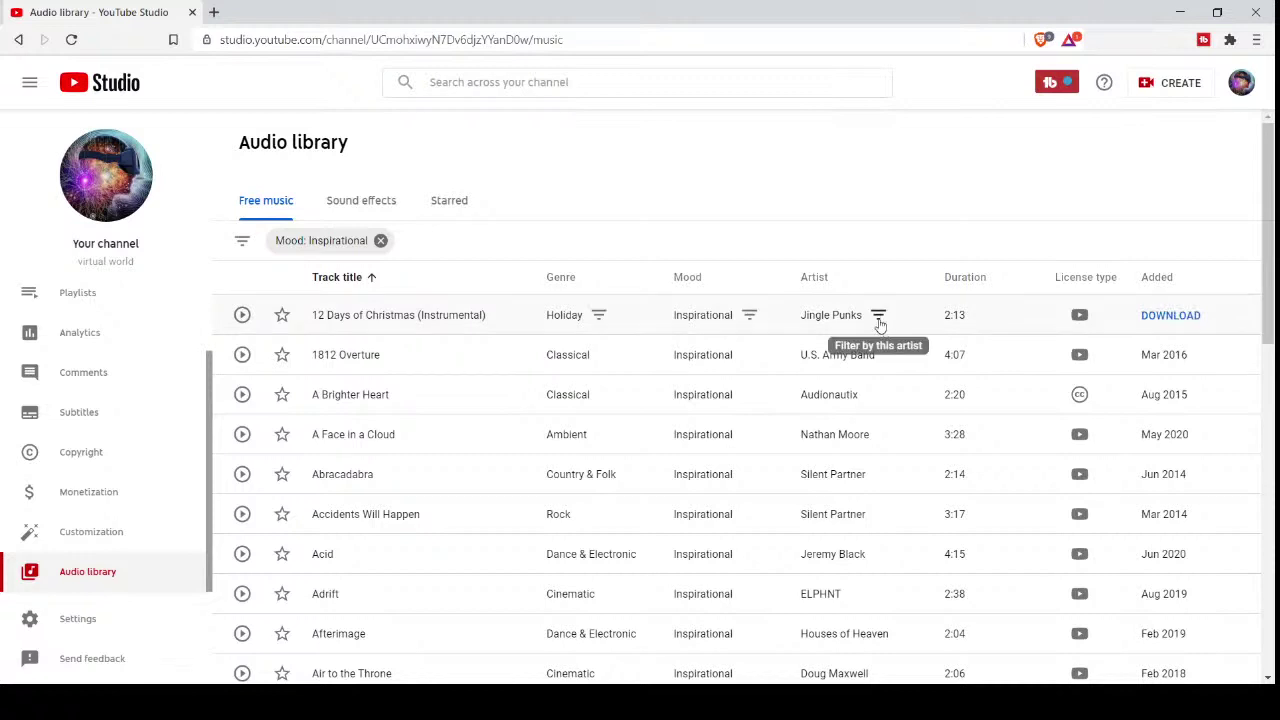
left_click(879, 318)
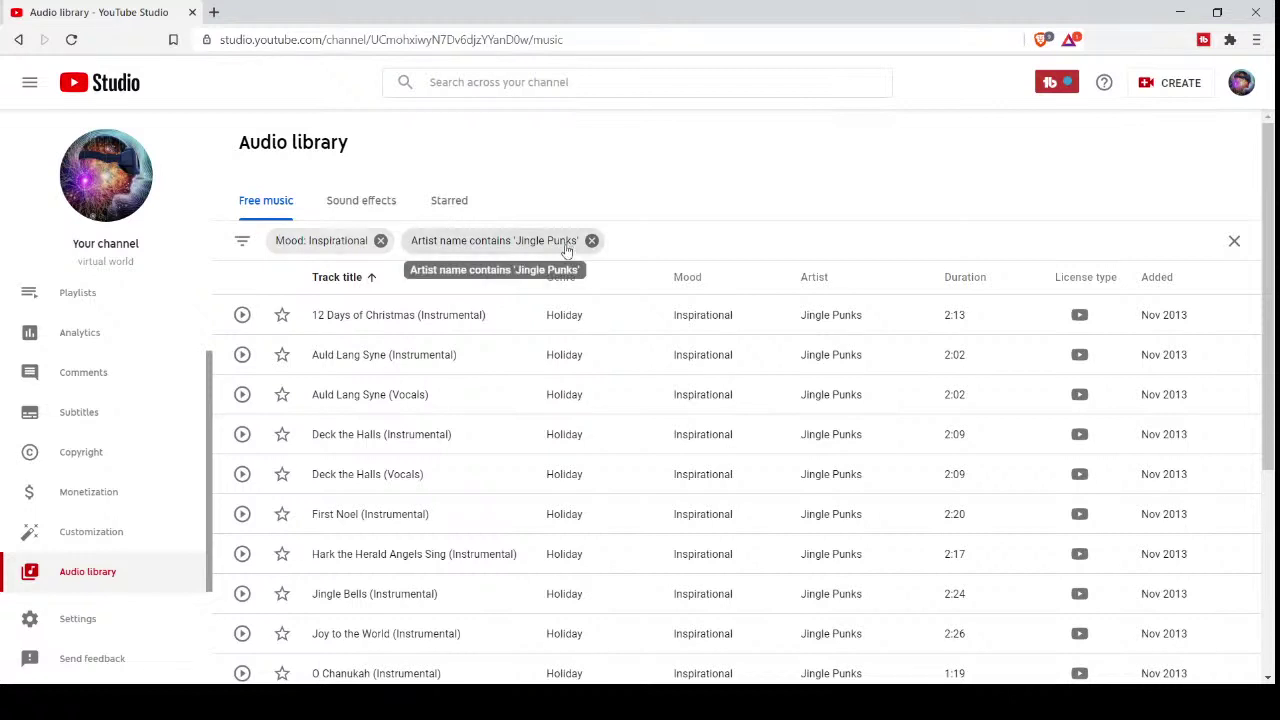
Step: Remove the Inspirational mood filter and browse the tracks filtered by the artist Jingle Punks
left_click(381, 241)
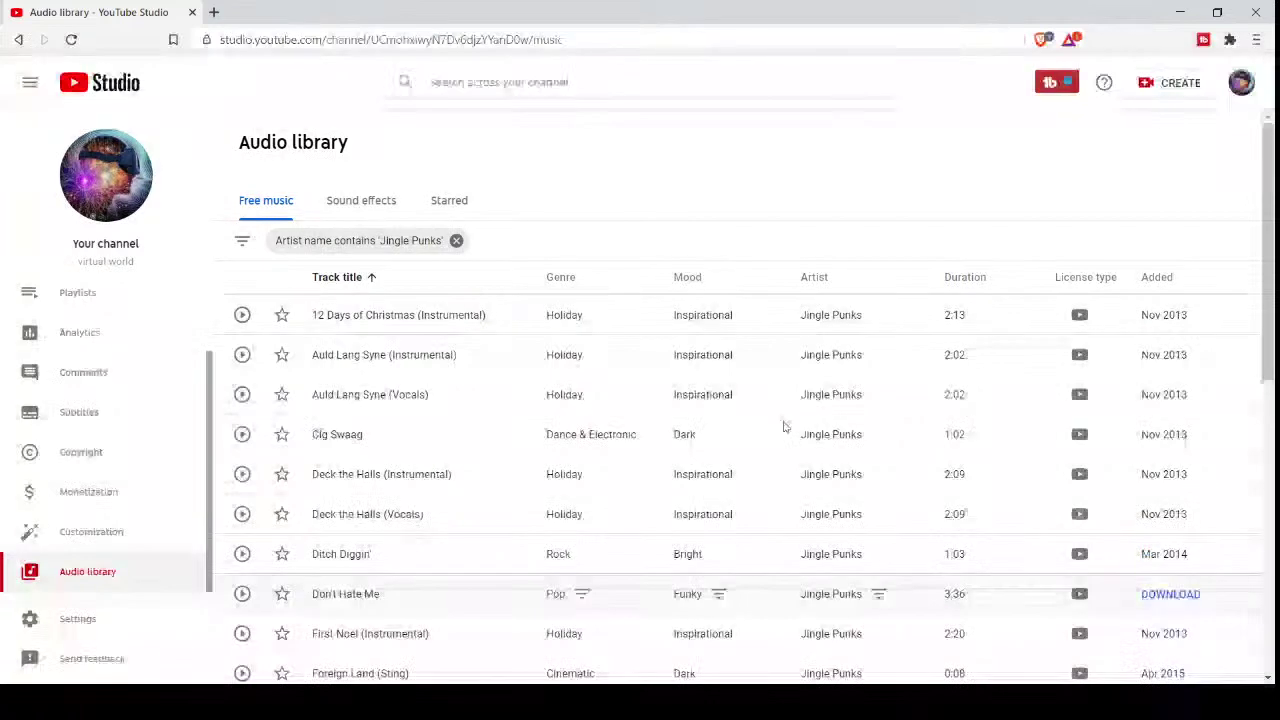
scroll(784, 427, "down", 4)
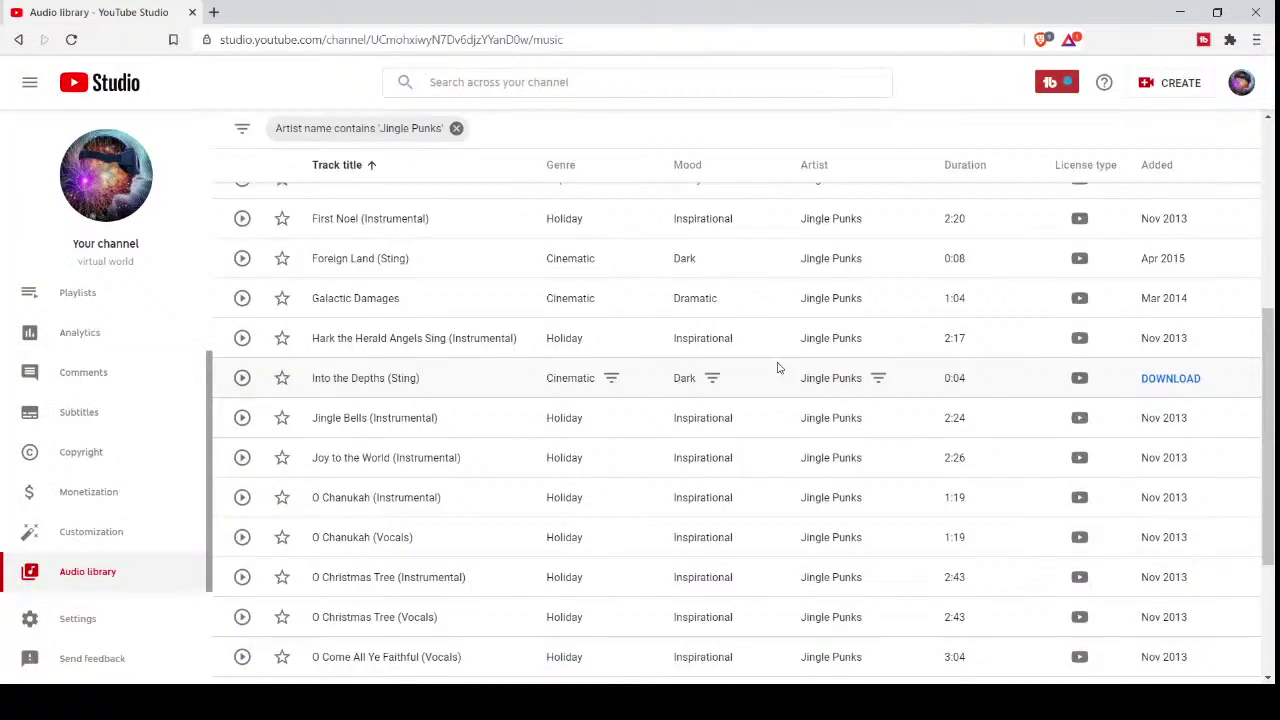
scroll(778, 368, "down", 3)
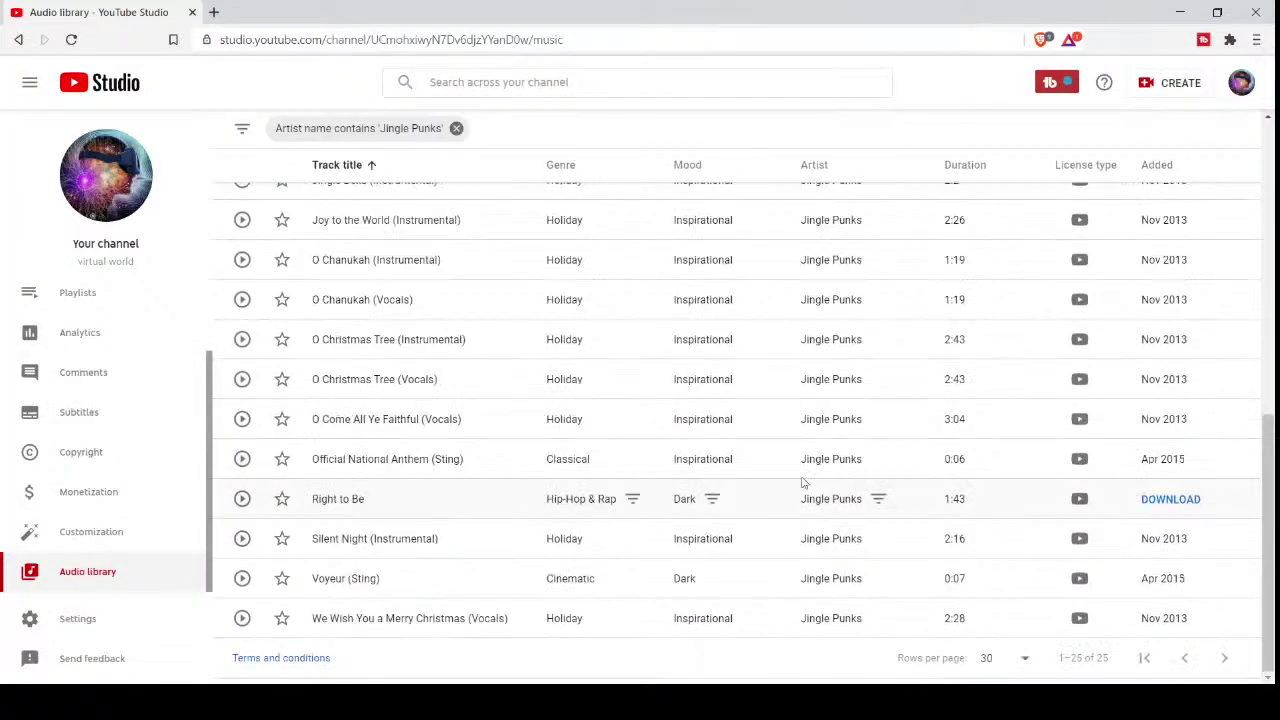
scroll(805, 440, "up", 3)
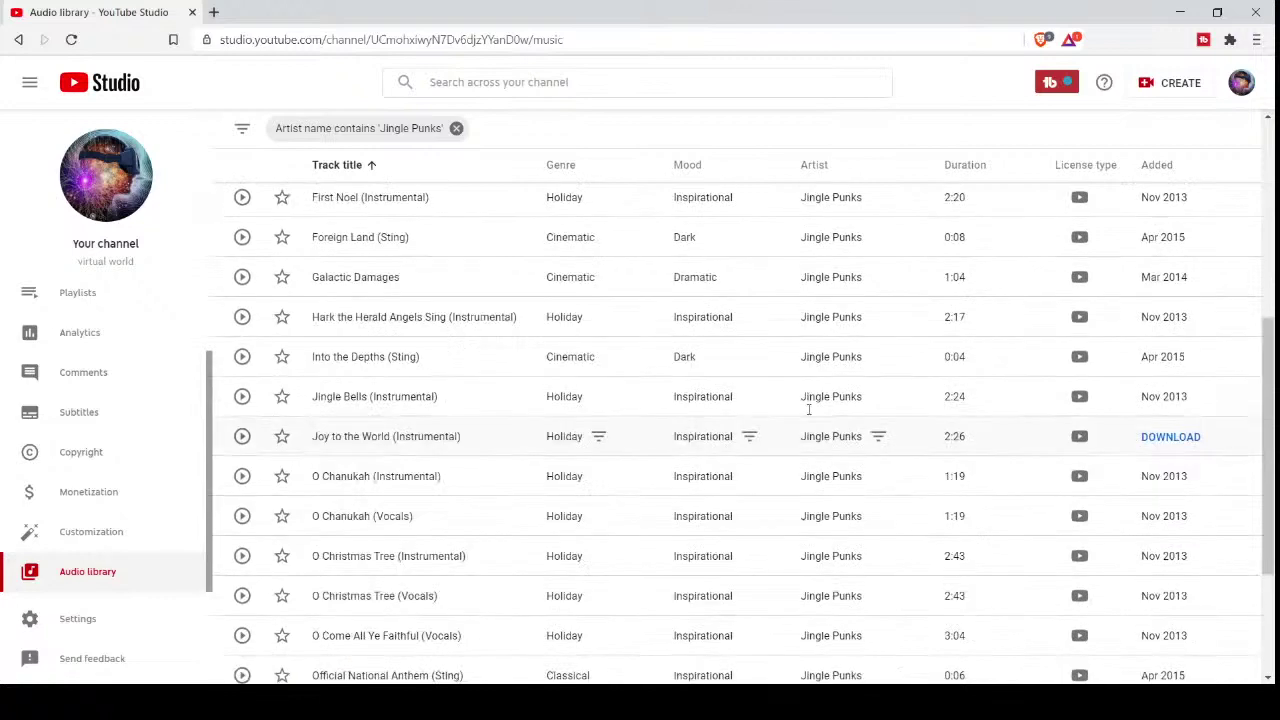
scroll(808, 410, "up", 2)
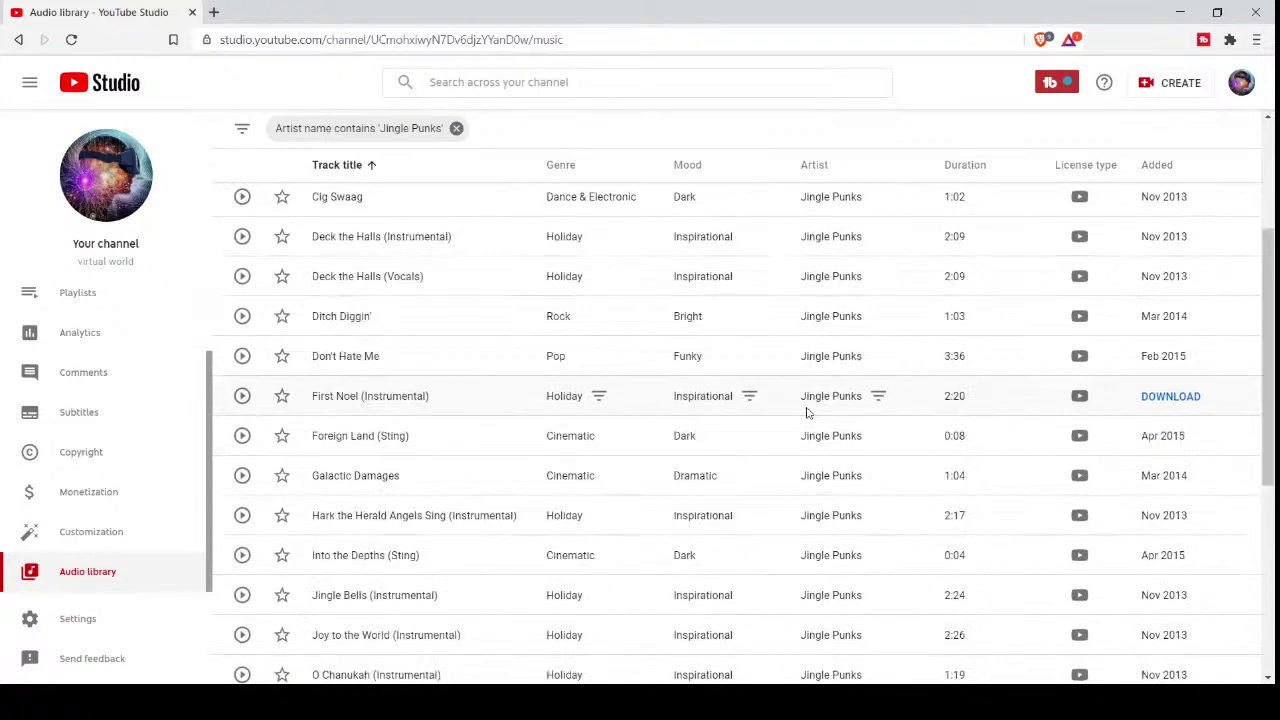
scroll(808, 412, "up", 2)
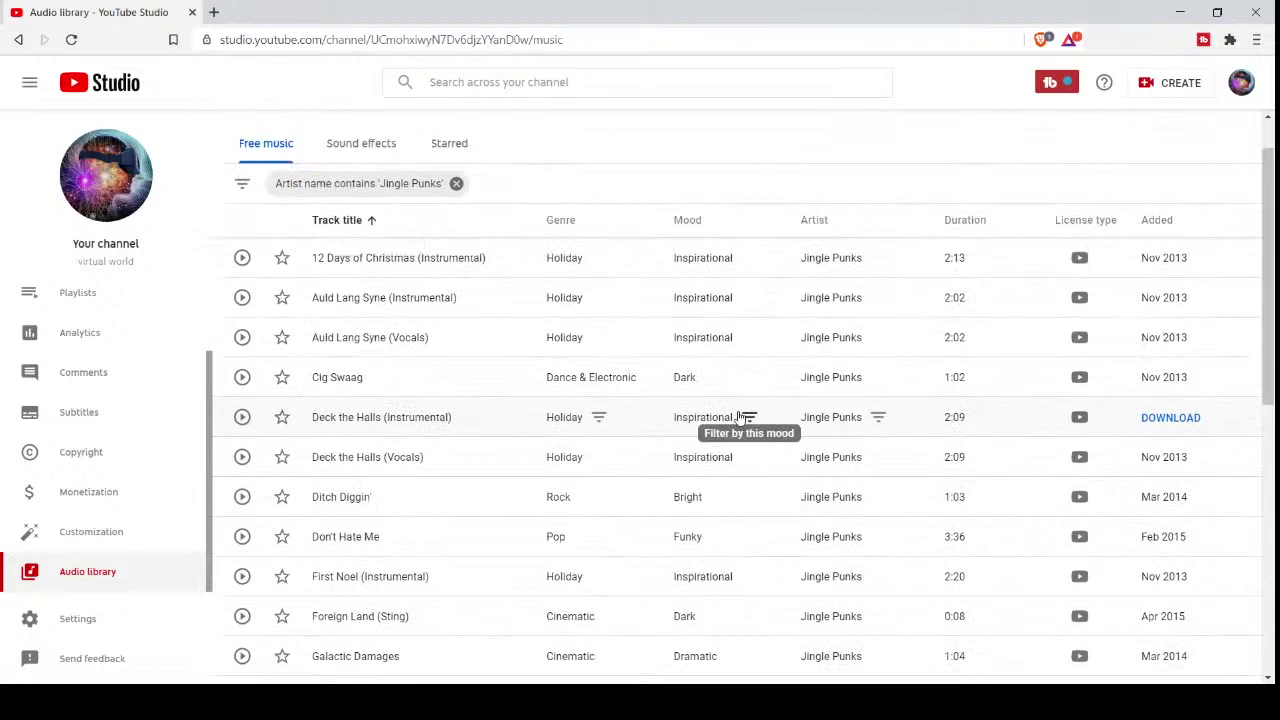
scroll(735, 420, "up", 1)
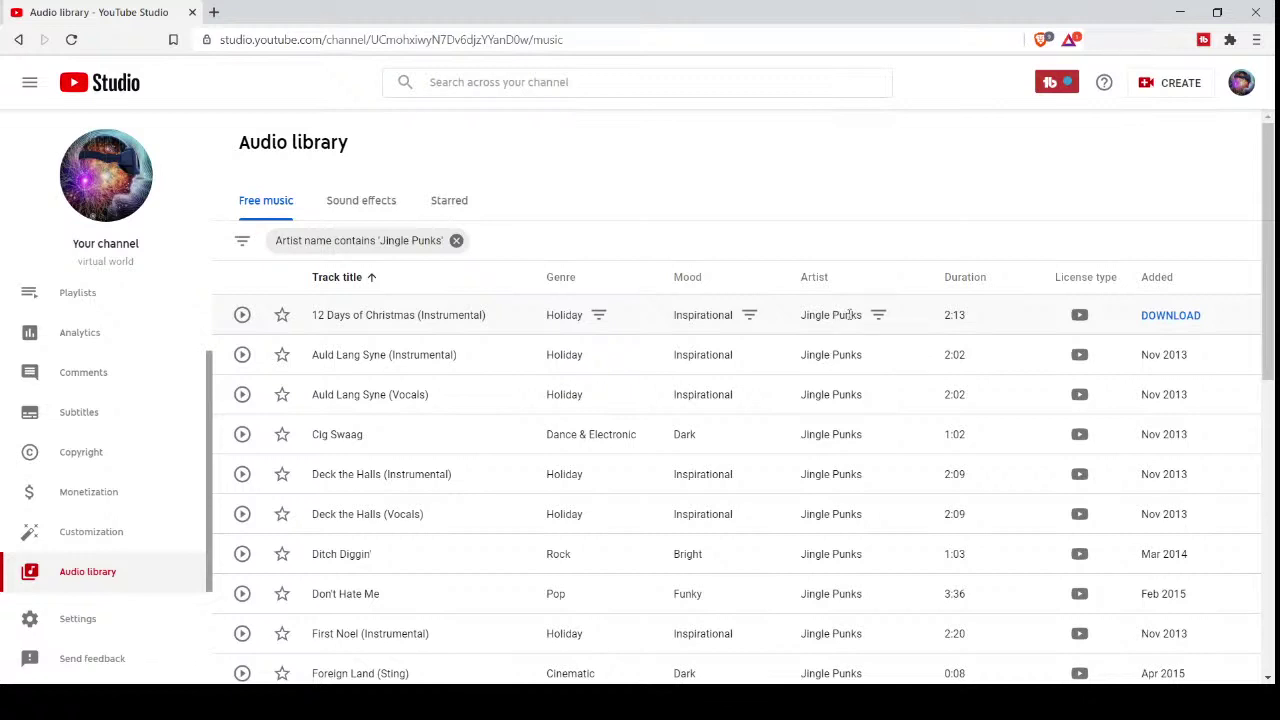
Step: Clear the Jingle Punks artist filter and sort the free music tracks by duration, shortest first
left_click(456, 241)
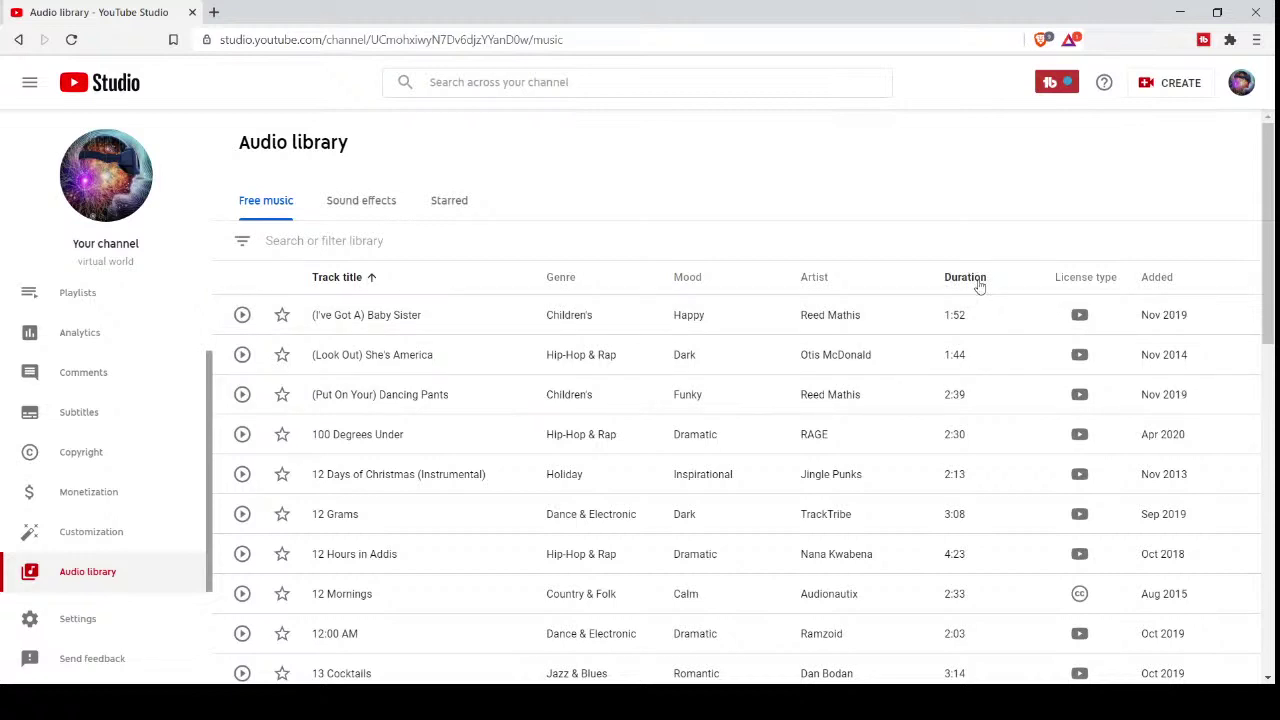
left_click(966, 278)
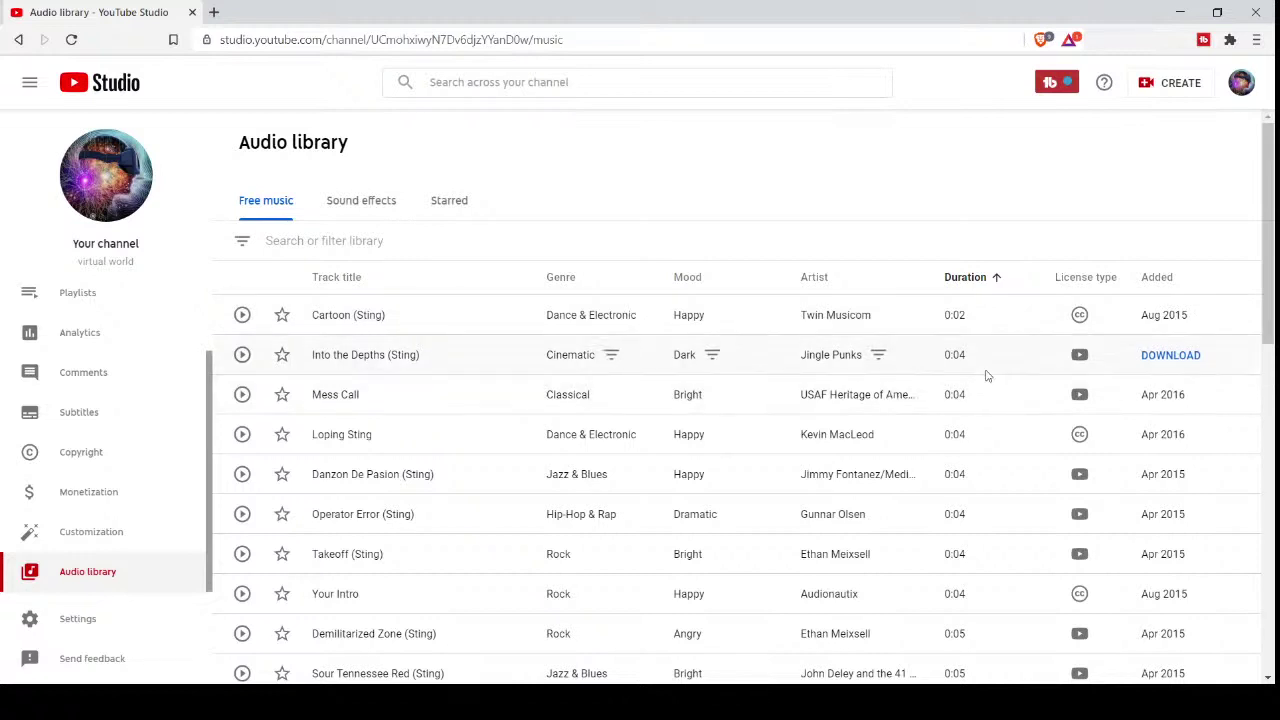
scroll(986, 375, "down", 3)
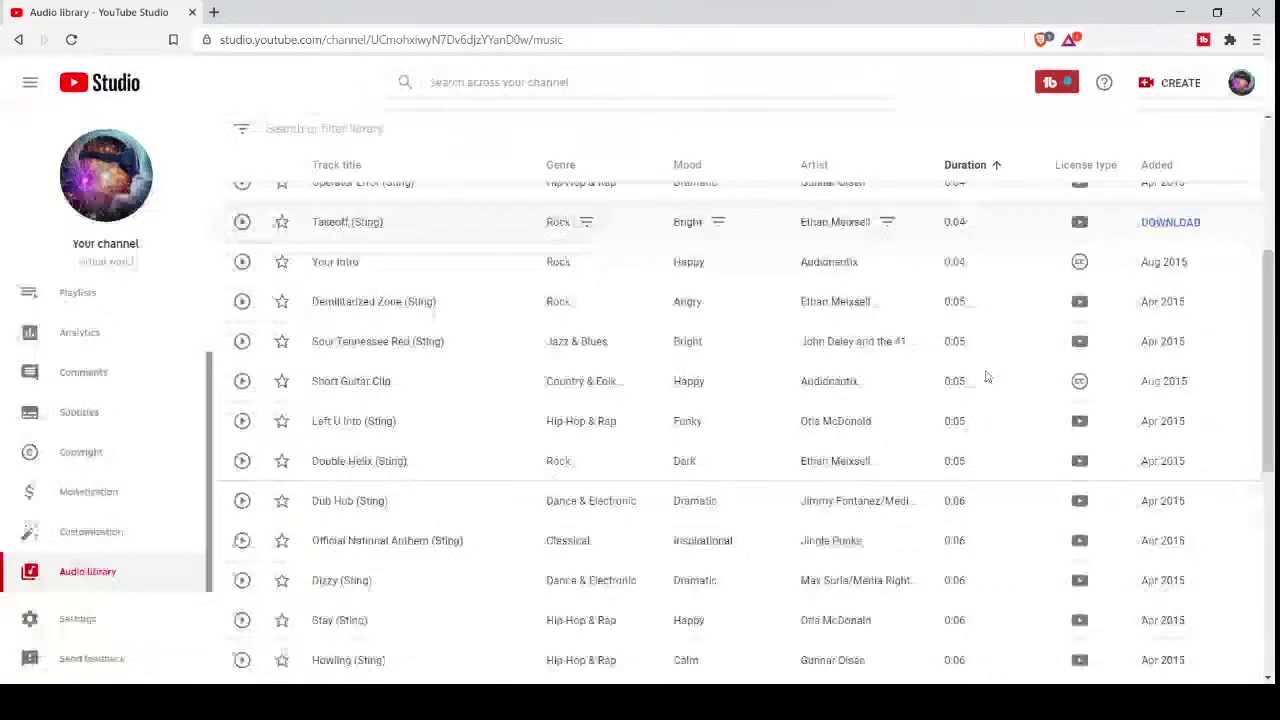
scroll(986, 375, "up", 3)
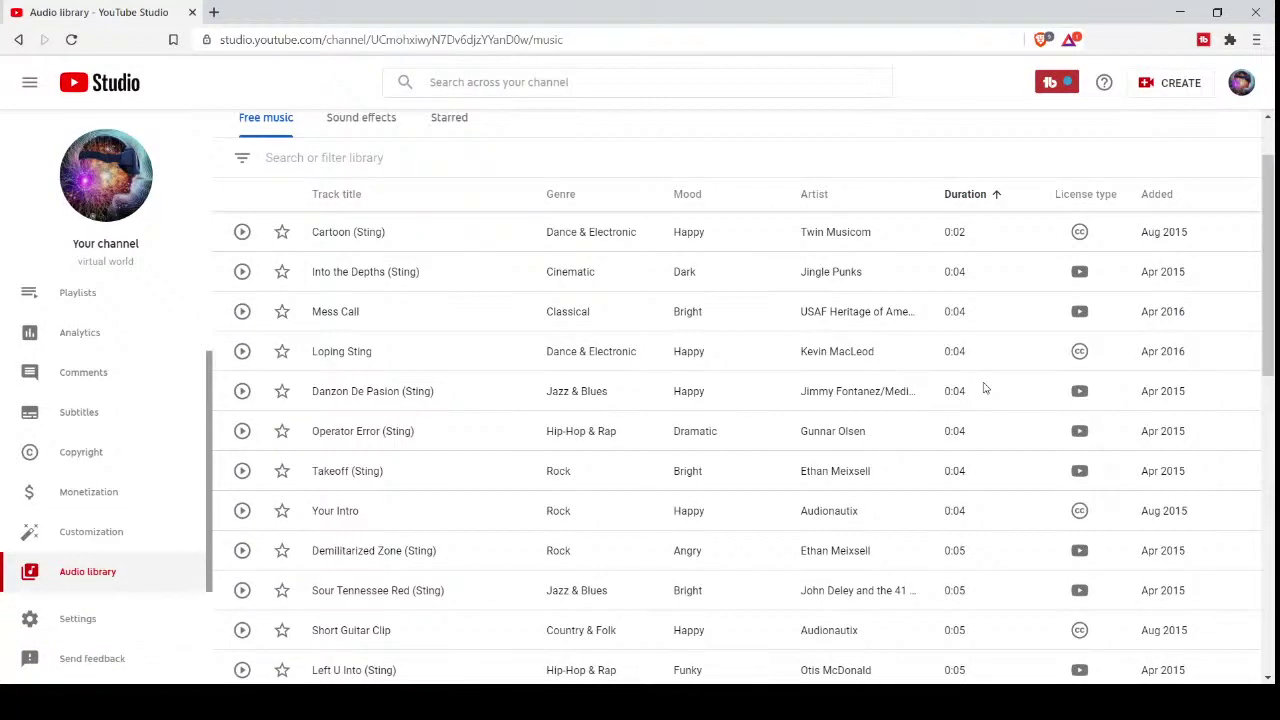
scroll(984, 388, "up", 1)
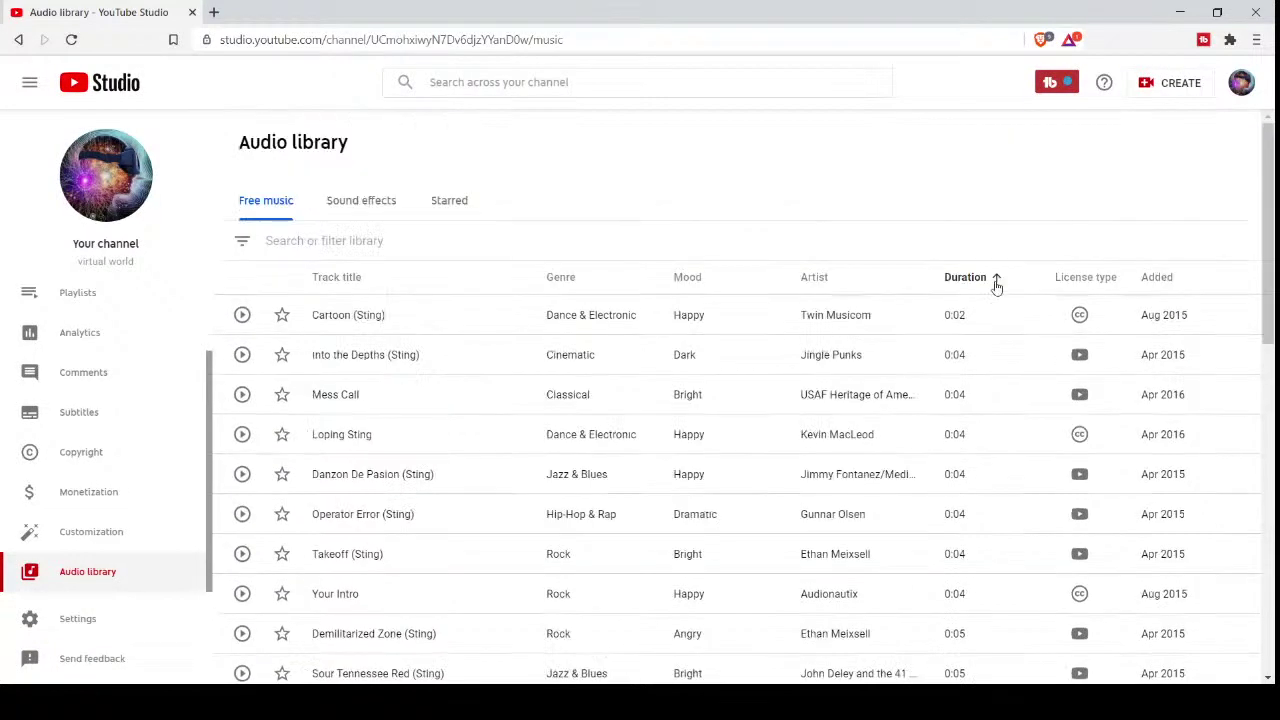
Step: Sort the free music tracks by duration, longest first, and browse the first page of the list
left_click(996, 280)
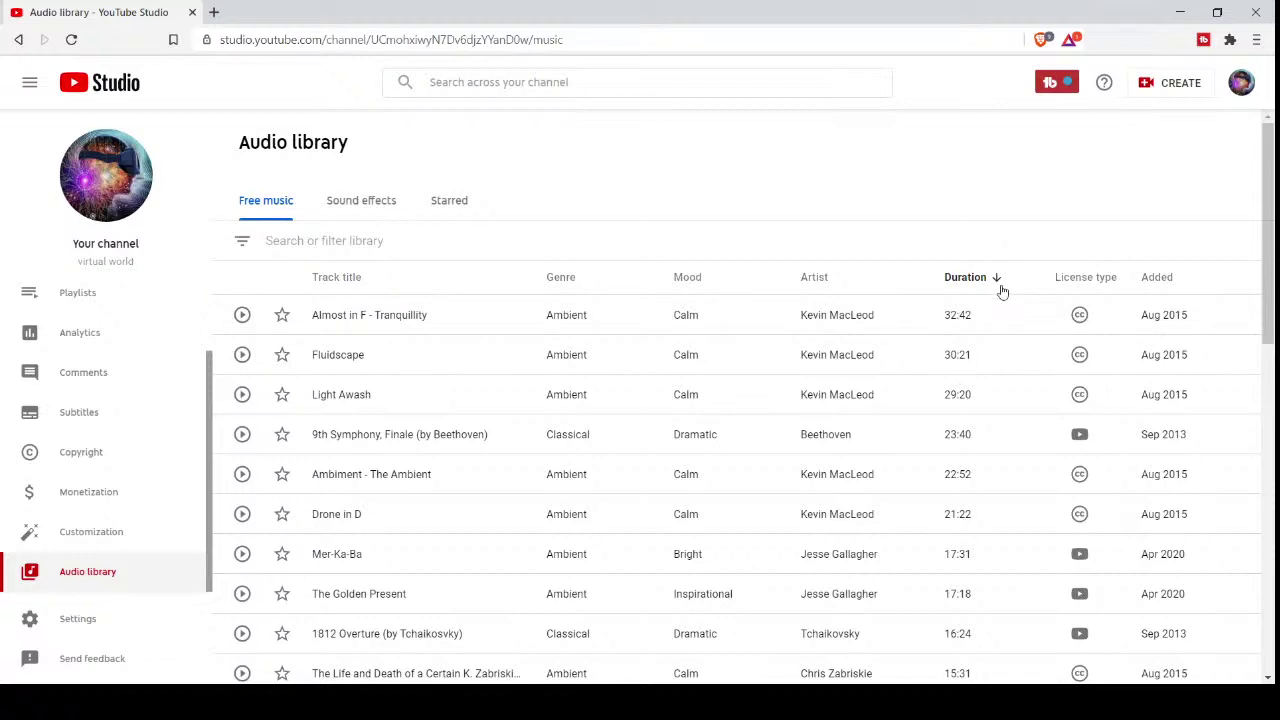
scroll(989, 408, "down", 5)
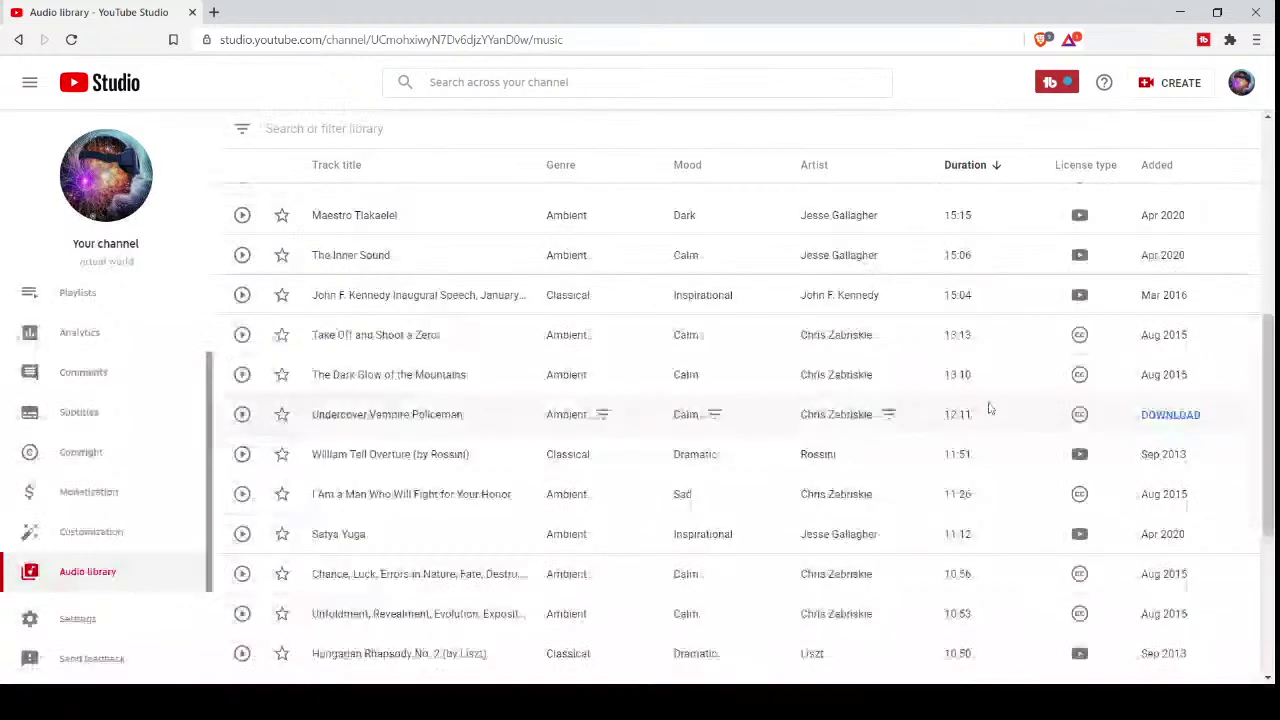
scroll(989, 408, "down", 2)
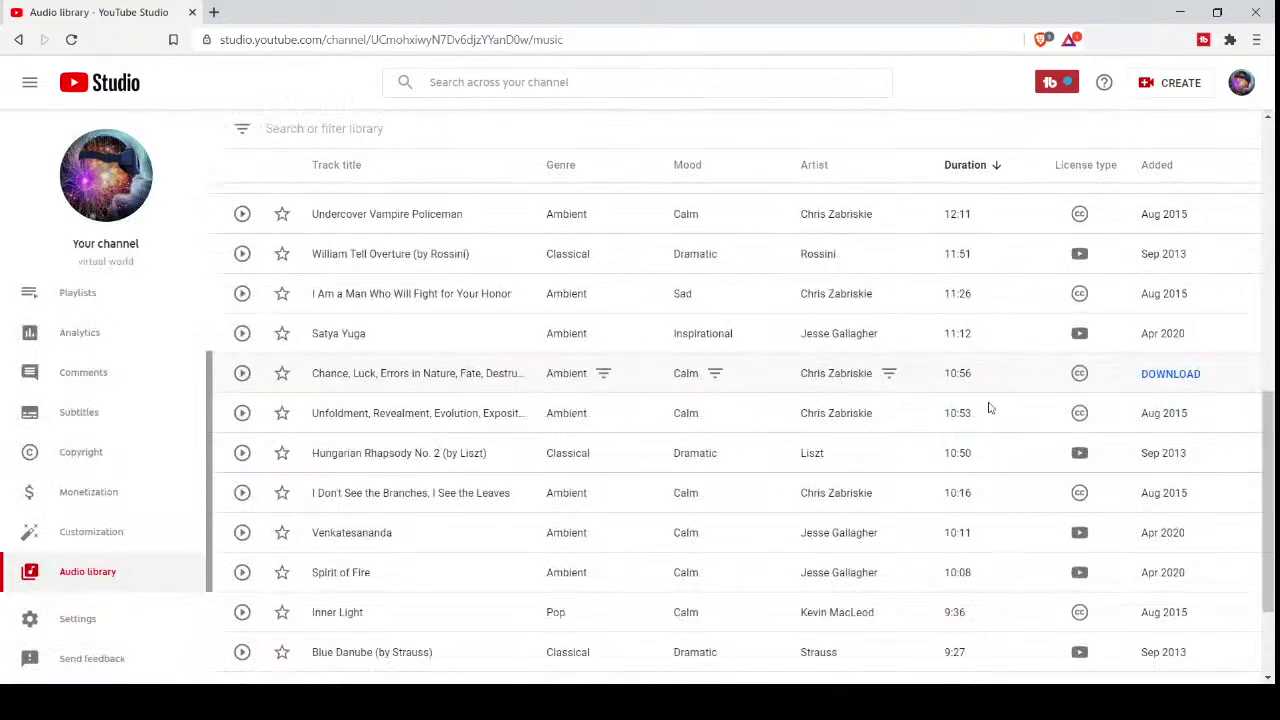
scroll(989, 408, "down", 2)
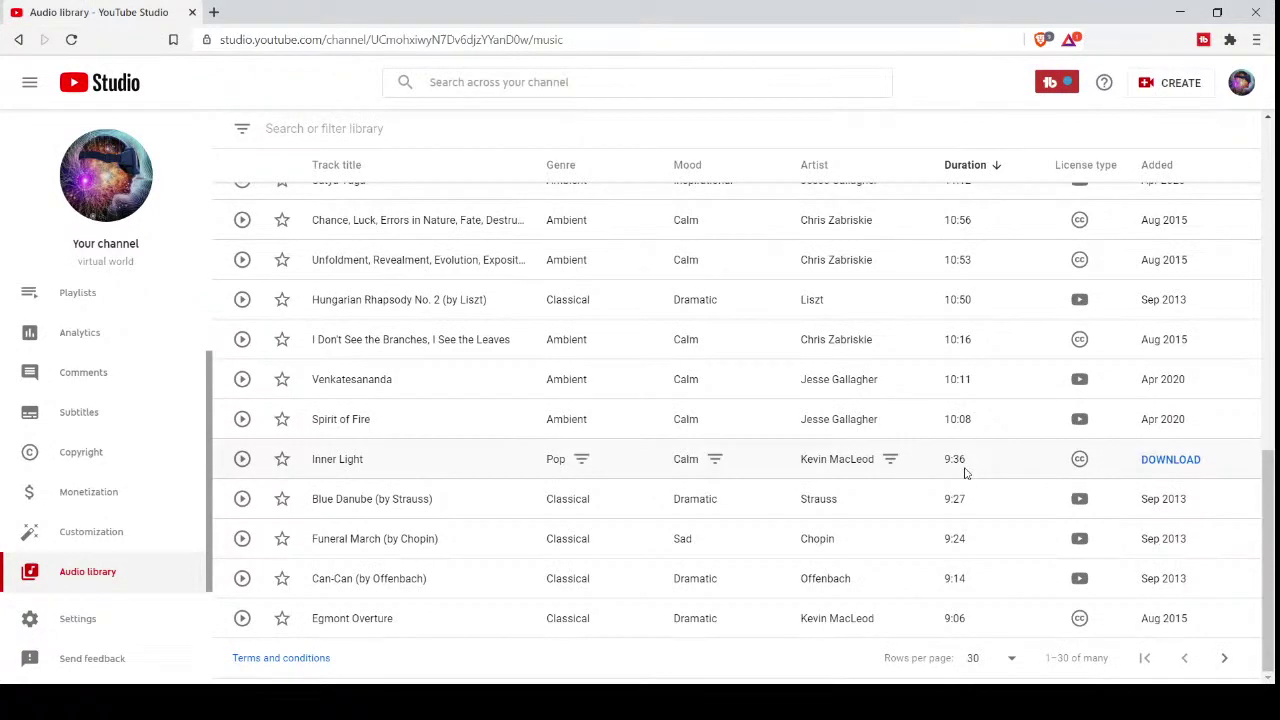
scroll(965, 473, "up", 3)
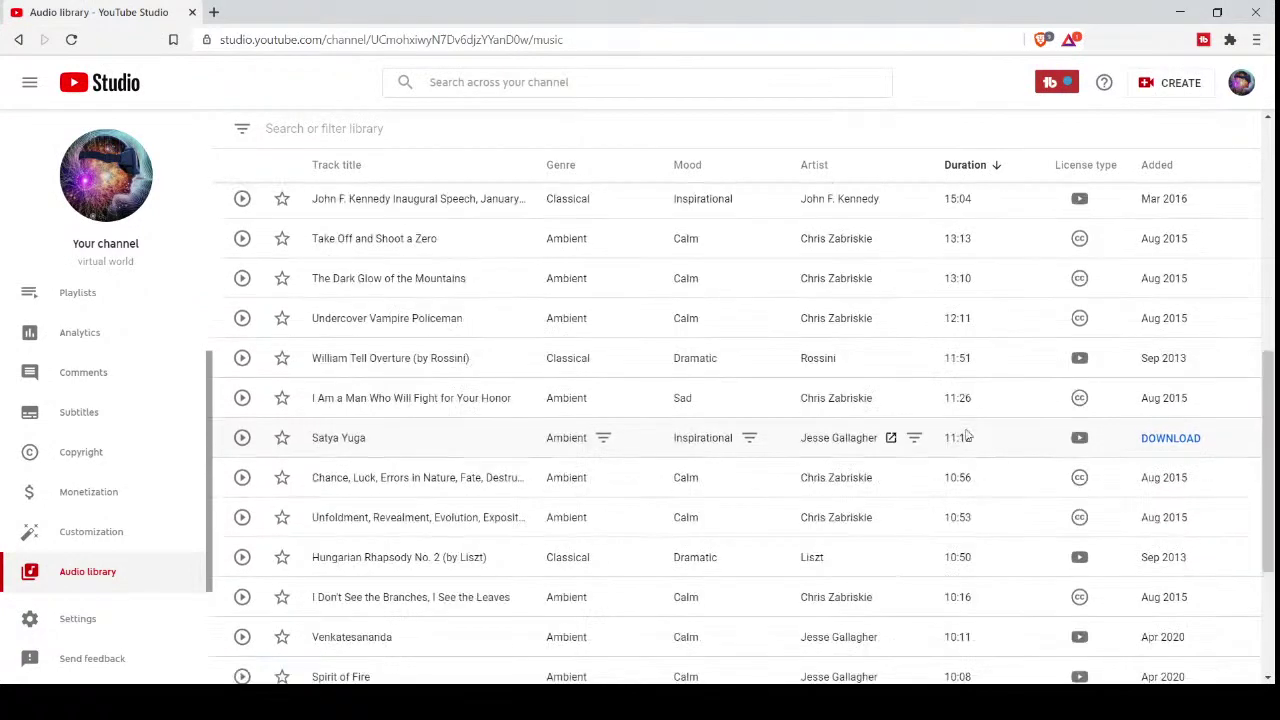
scroll(966, 435, "up", 5)
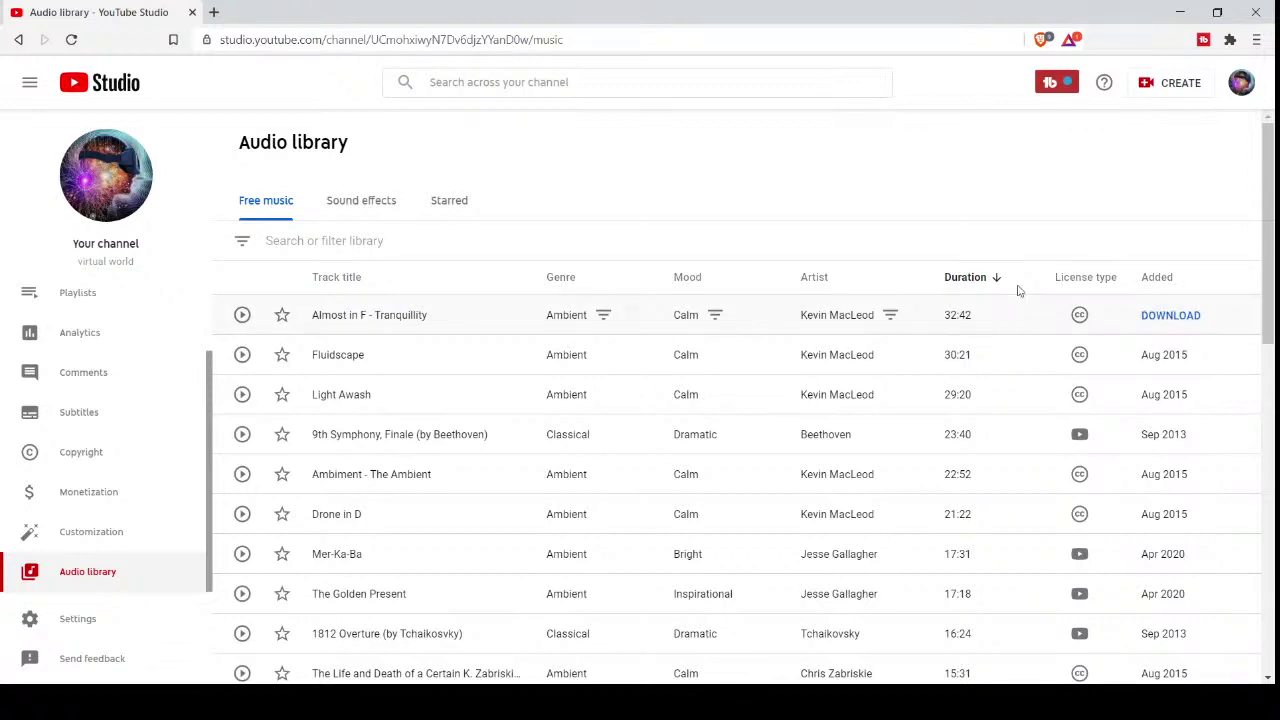
Step: Review the full license details of Almost in F - Tranquillity, and check the license summary of 9th Symphony, Finale (by Beethoven)
mouse_move(1101, 292)
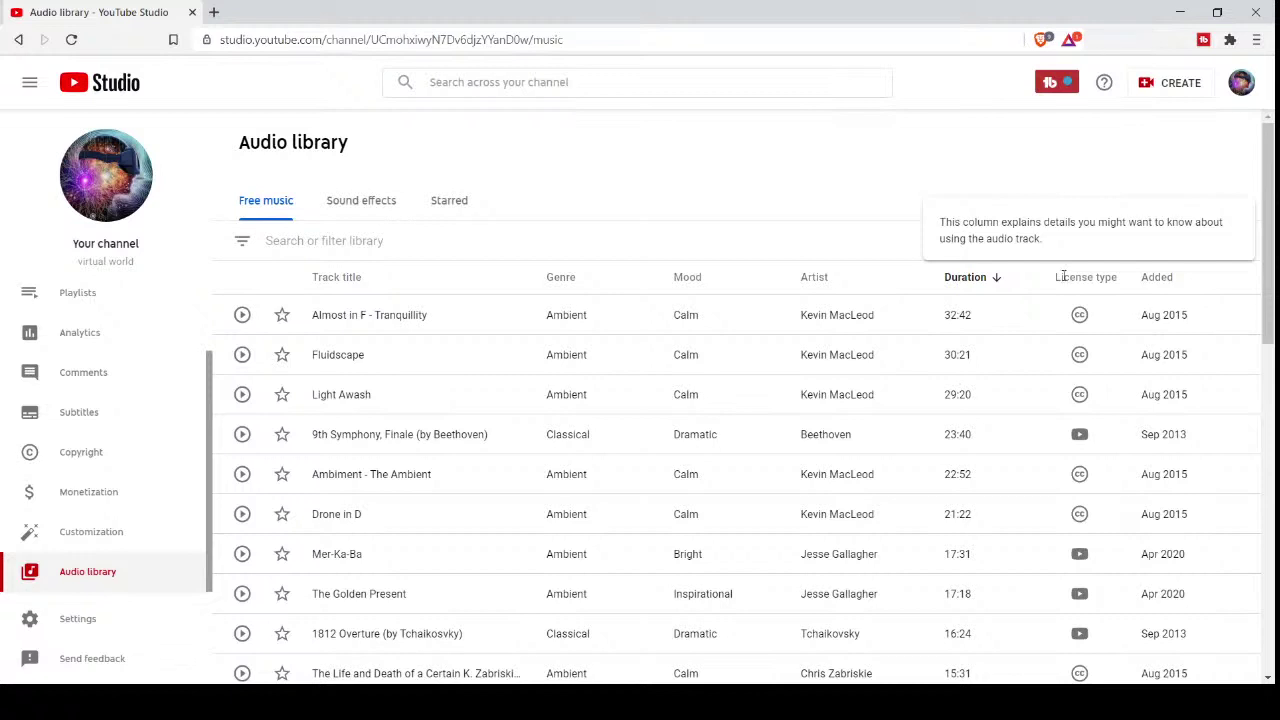
mouse_move(1081, 348)
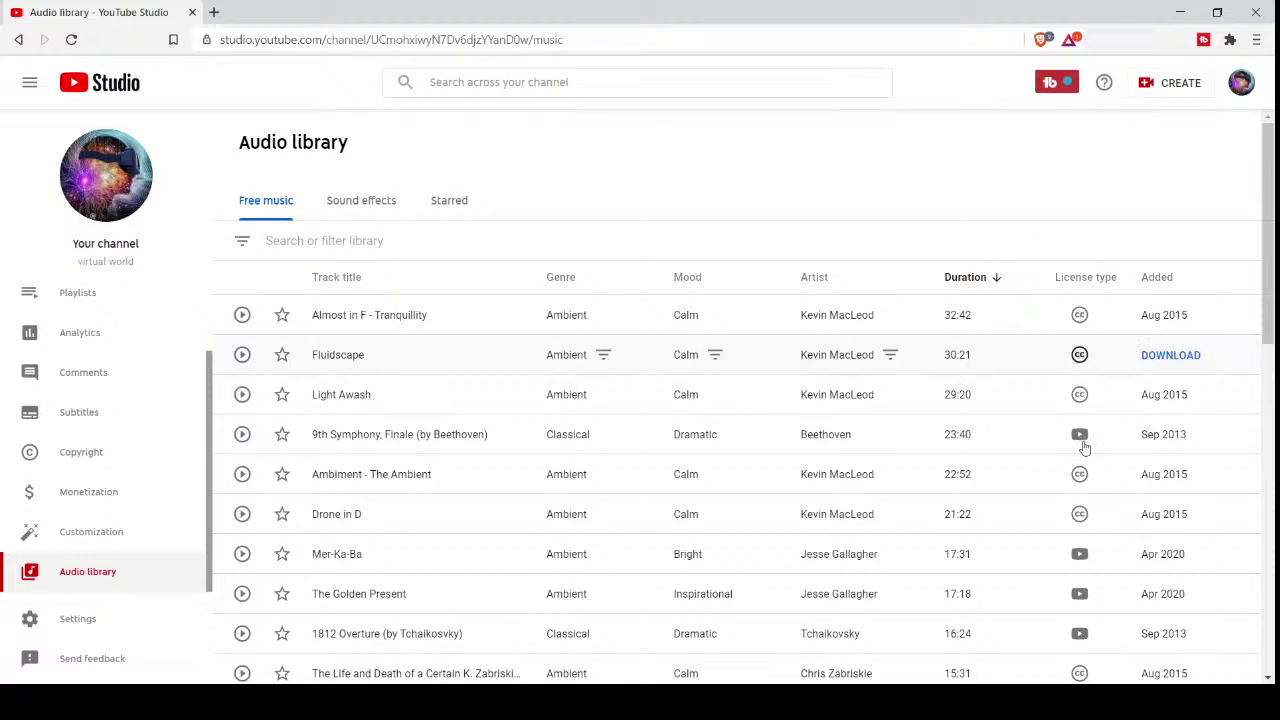
mouse_move(1079, 514)
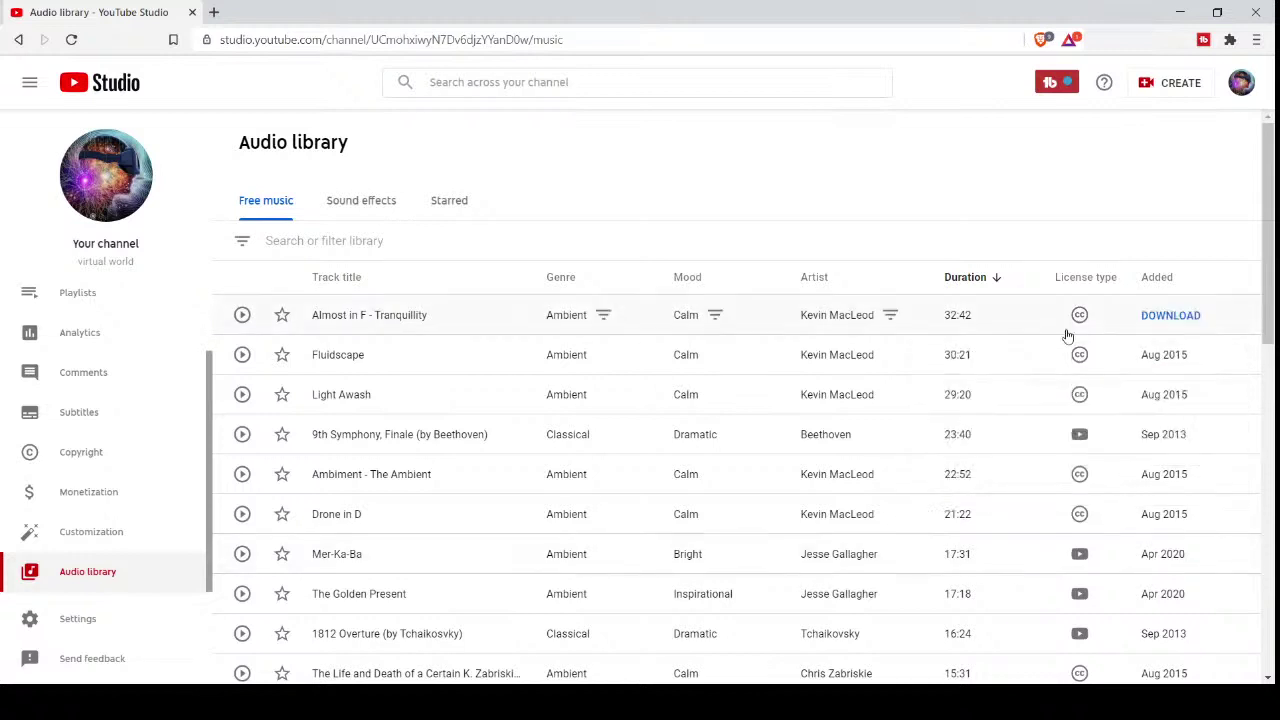
mouse_move(1079, 318)
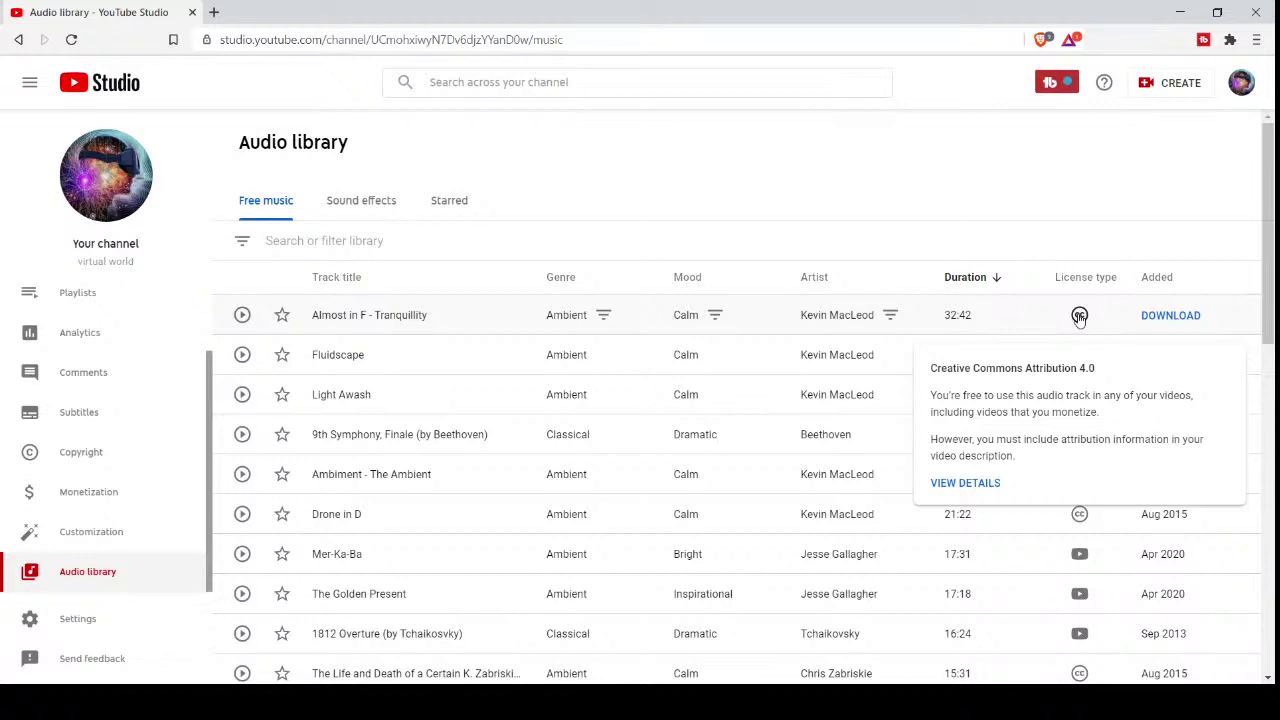
left_click(965, 483)
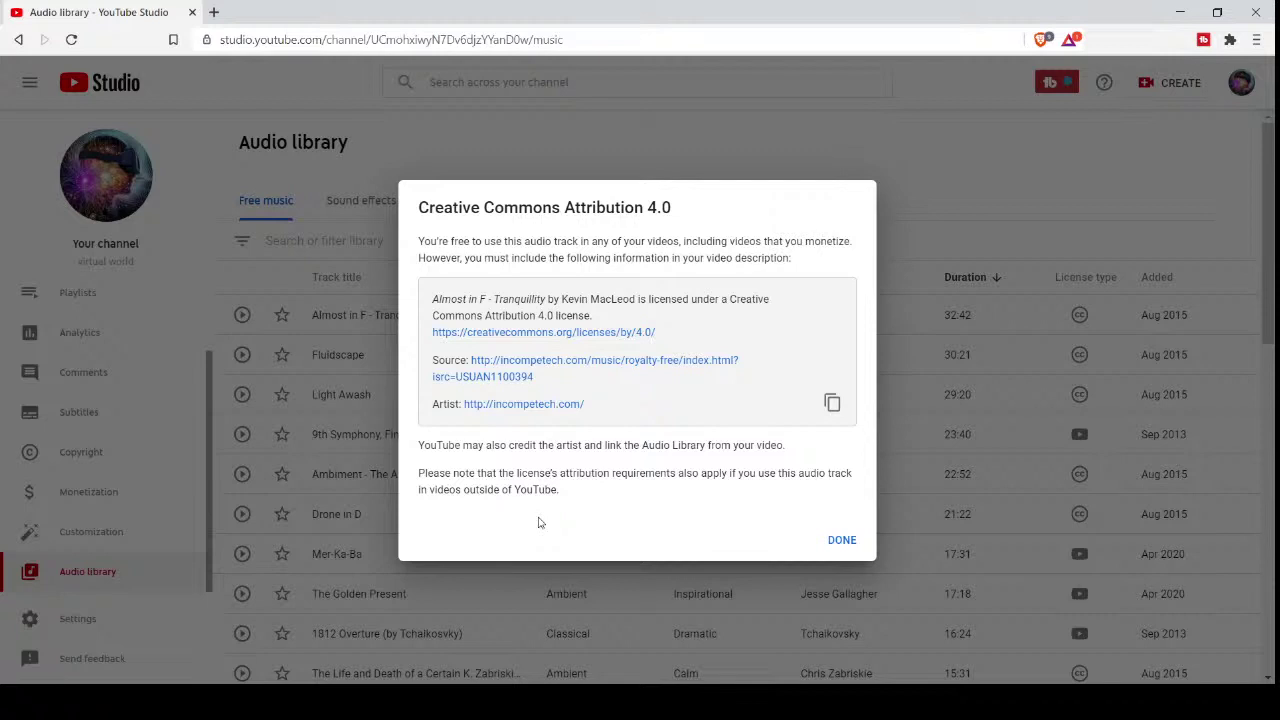
left_click(843, 540)
left_click(825, 540)
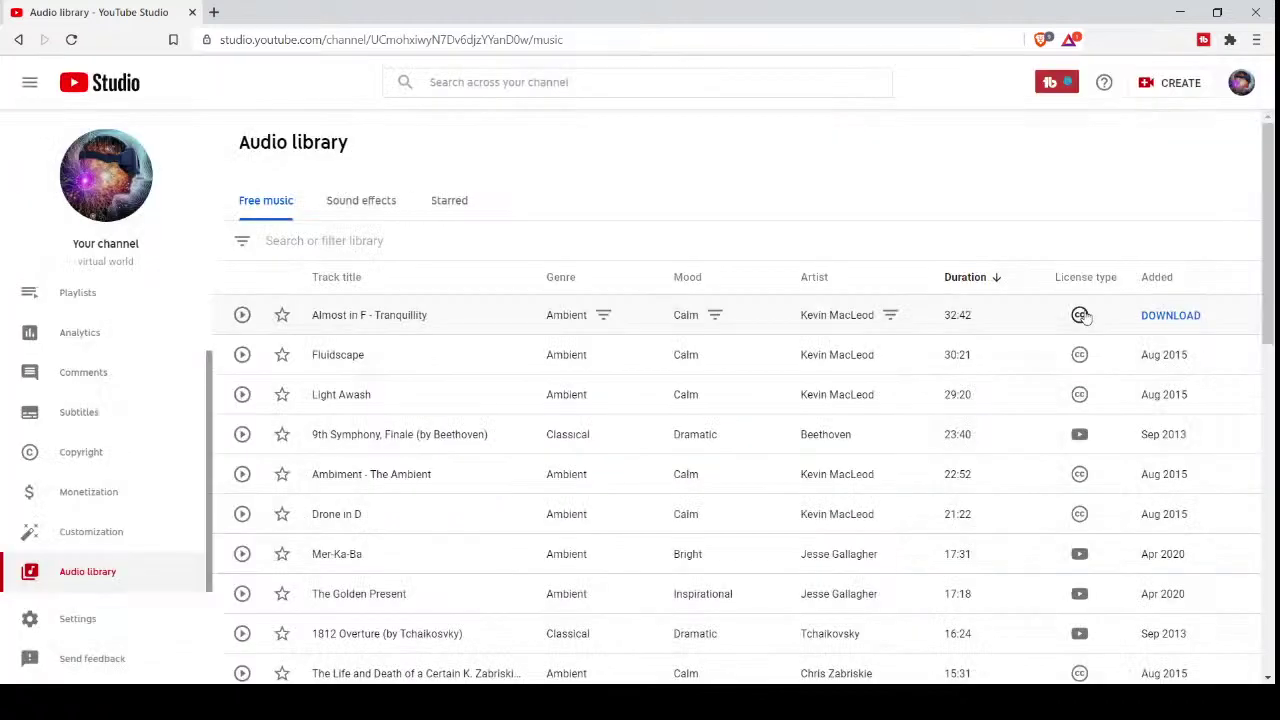
mouse_move(1078, 444)
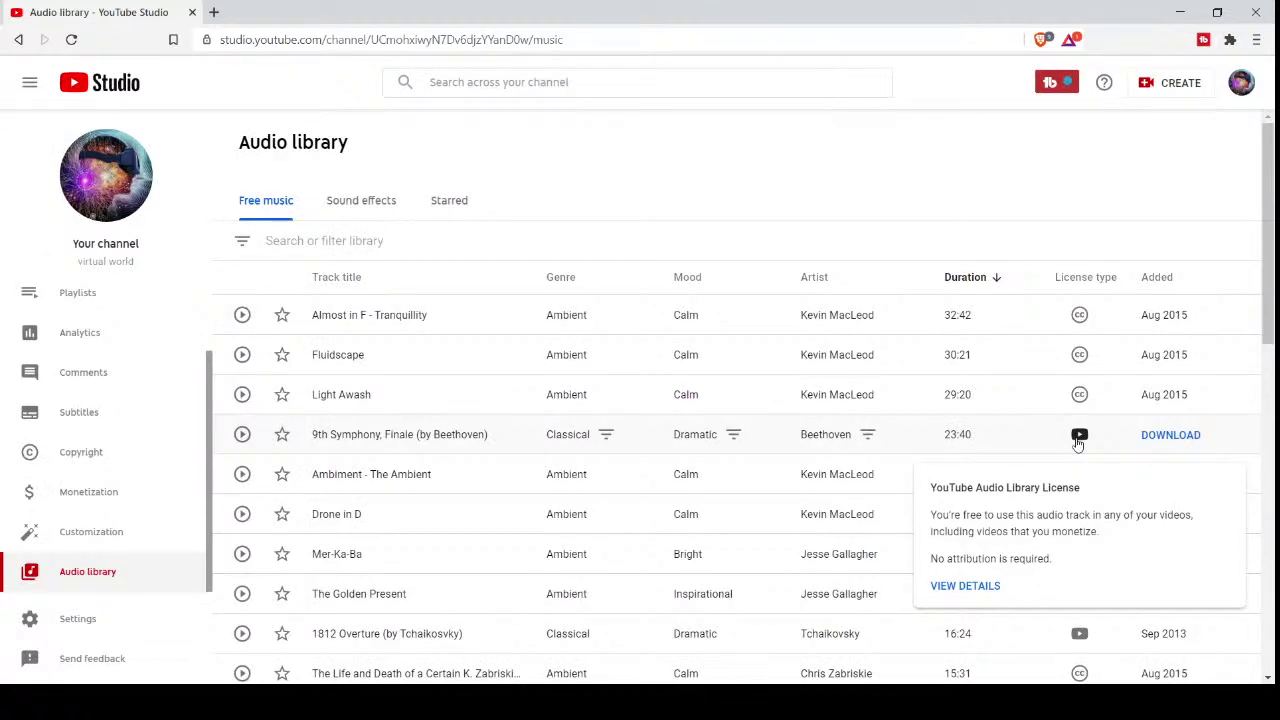